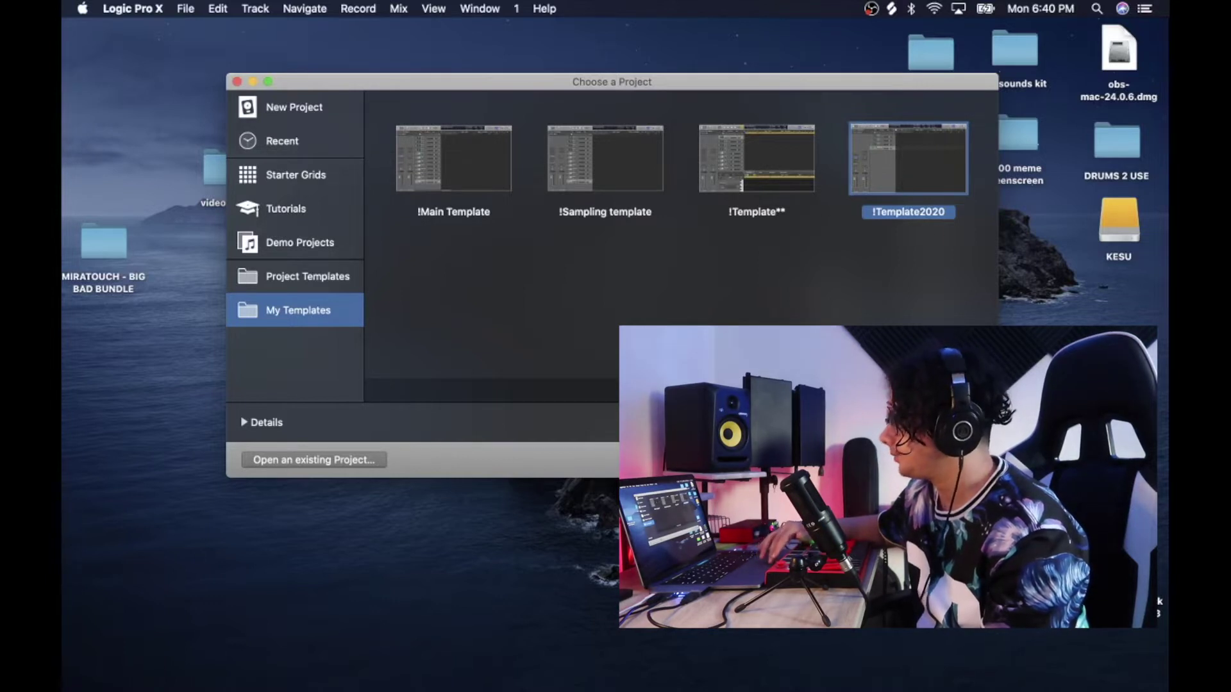
- Create an empty project with one Software Instrument track, Inst 1
click(292, 107)
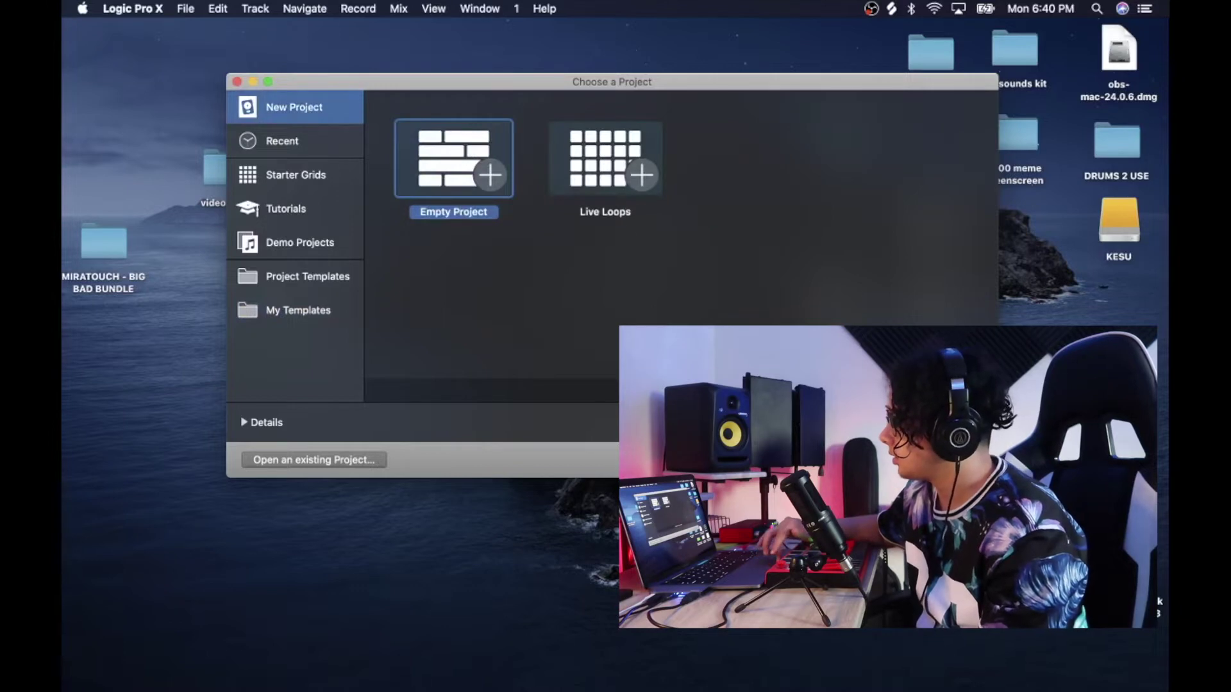
key(Return)
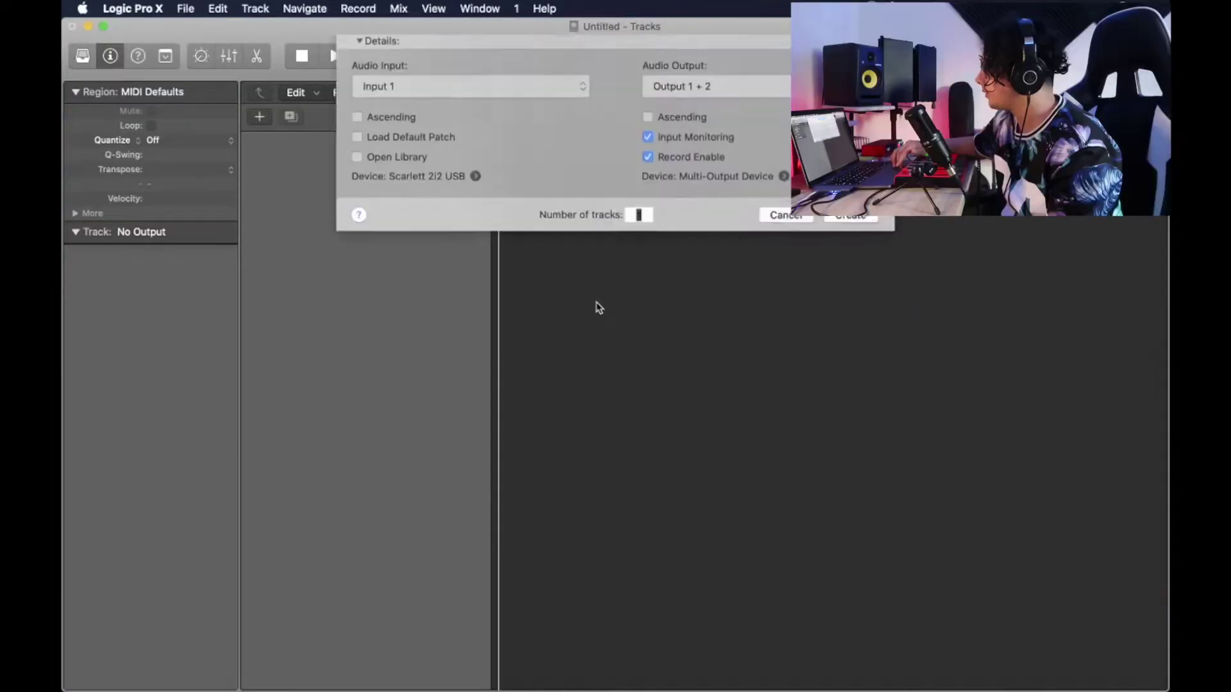
click(454, 81)
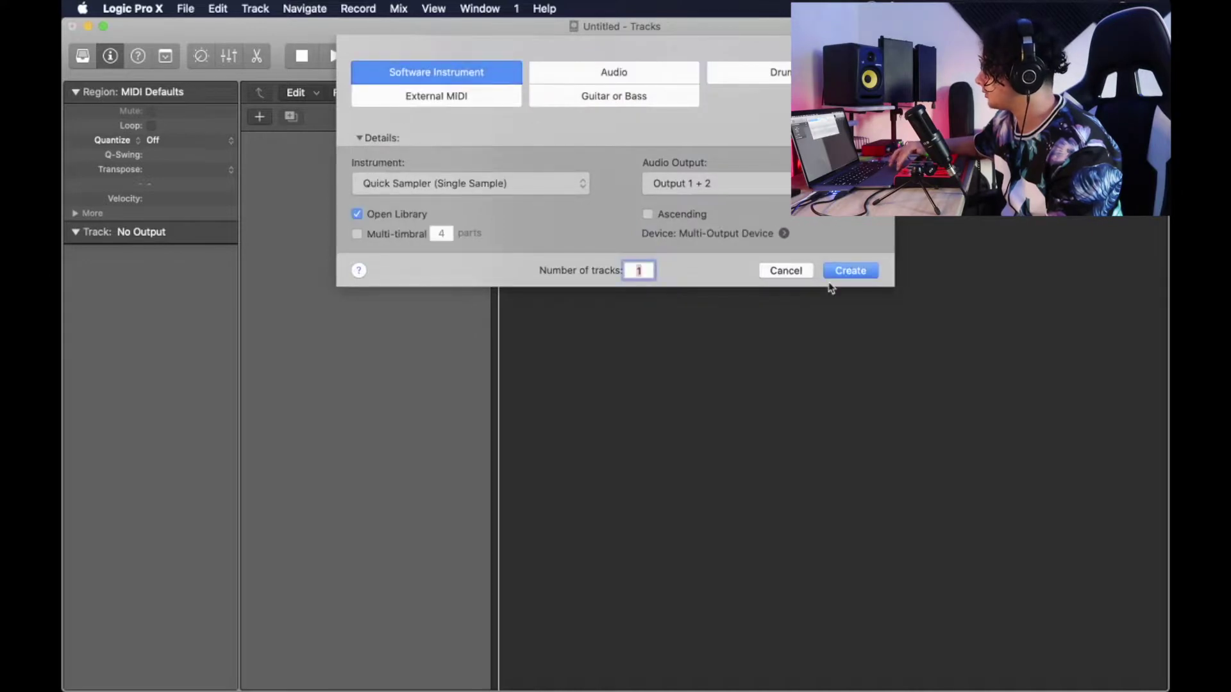
click(869, 270)
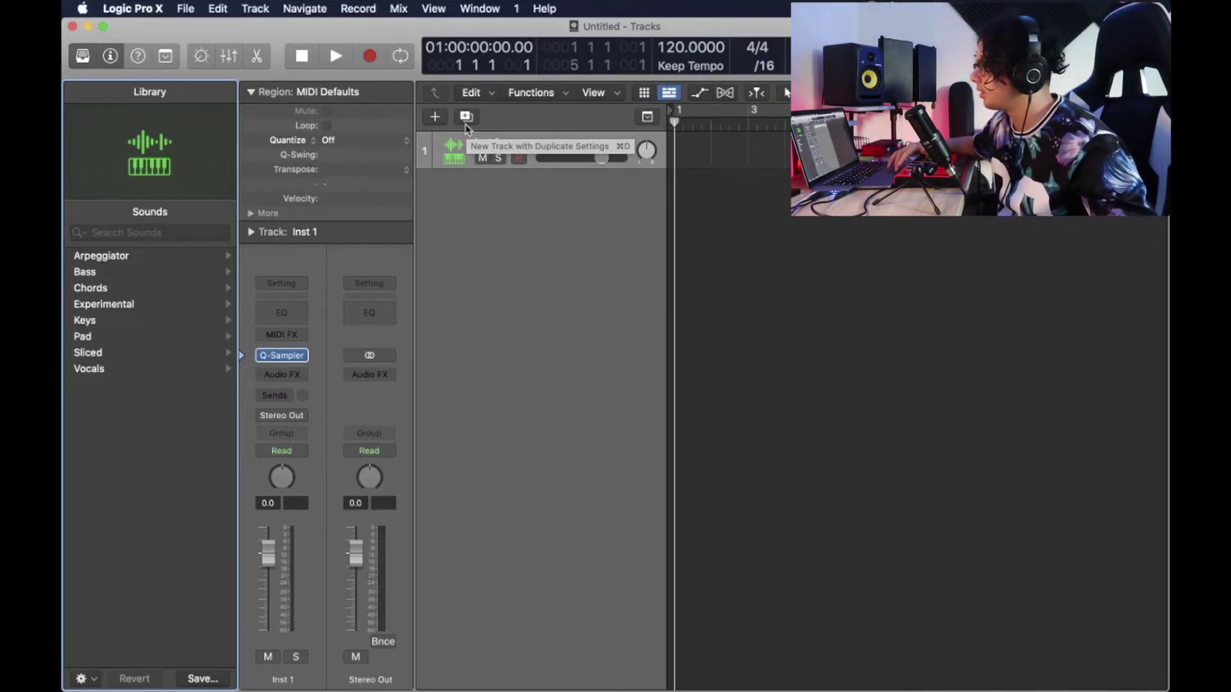
- Duplicate the instrument track to get Quick Sampler tracks Inst 1–5
click(466, 124)
click(466, 124)
click(466, 124)
click(466, 124)
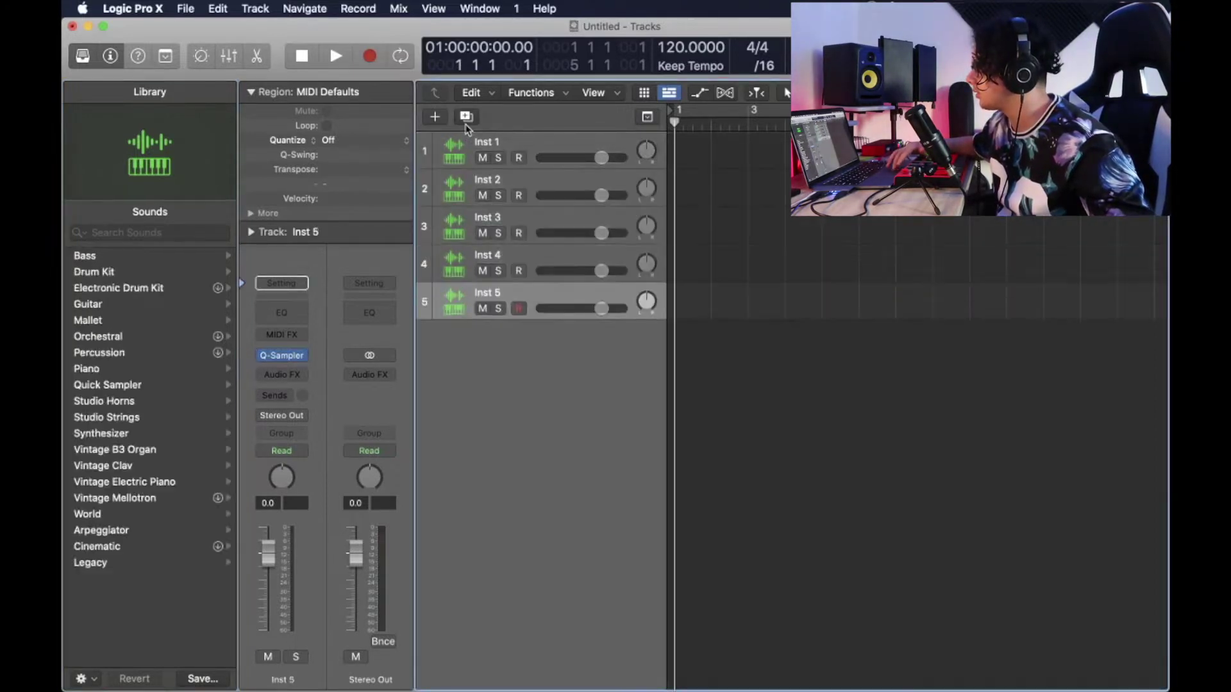
double_click(571, 185)
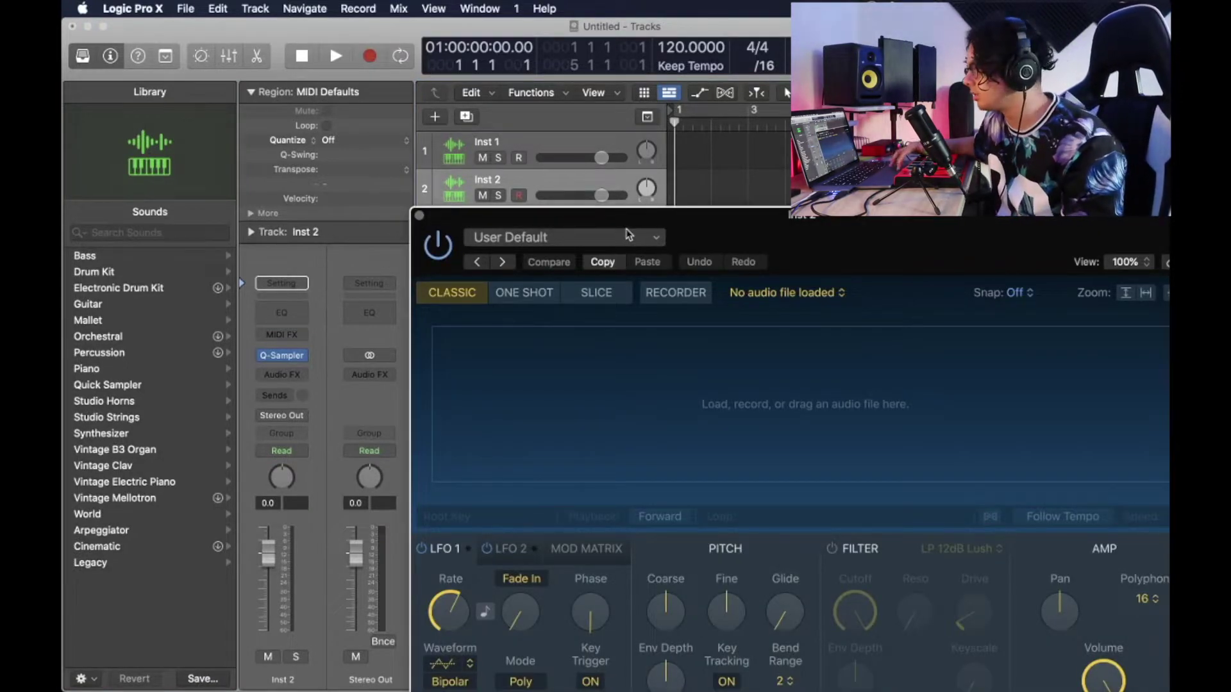
click(419, 216)
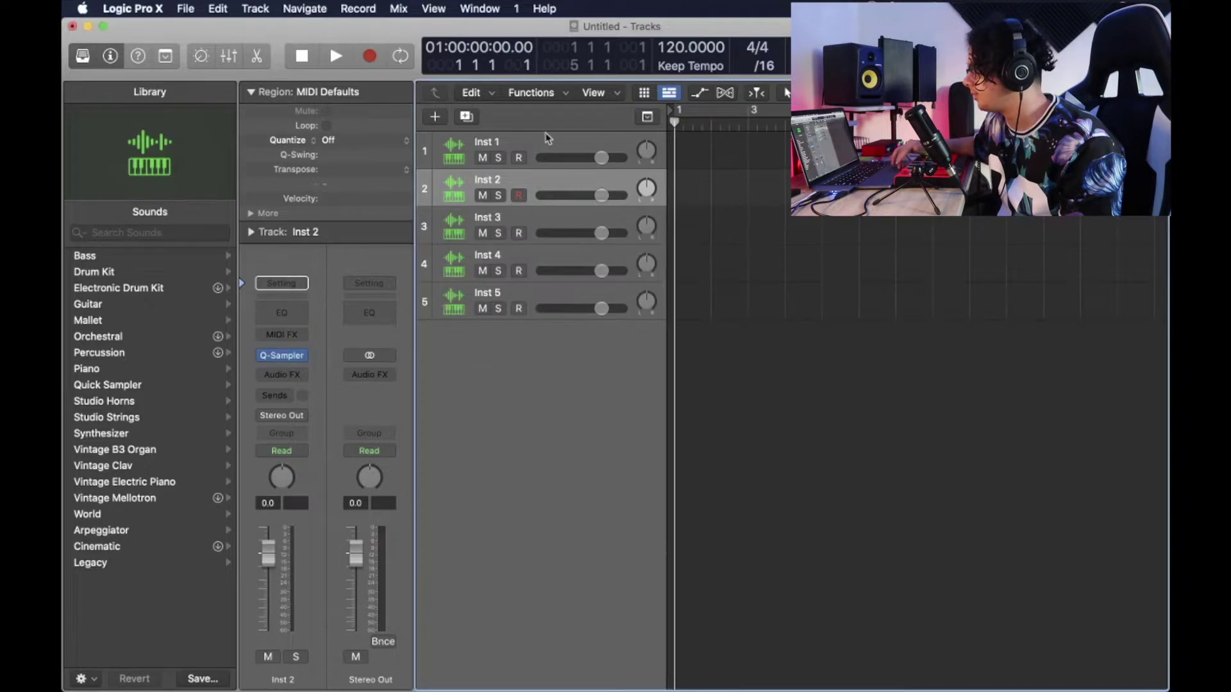
- Load HYDRA-CLAP (Filtered).wav from the Clap folder onto track Inst 1
click(542, 149)
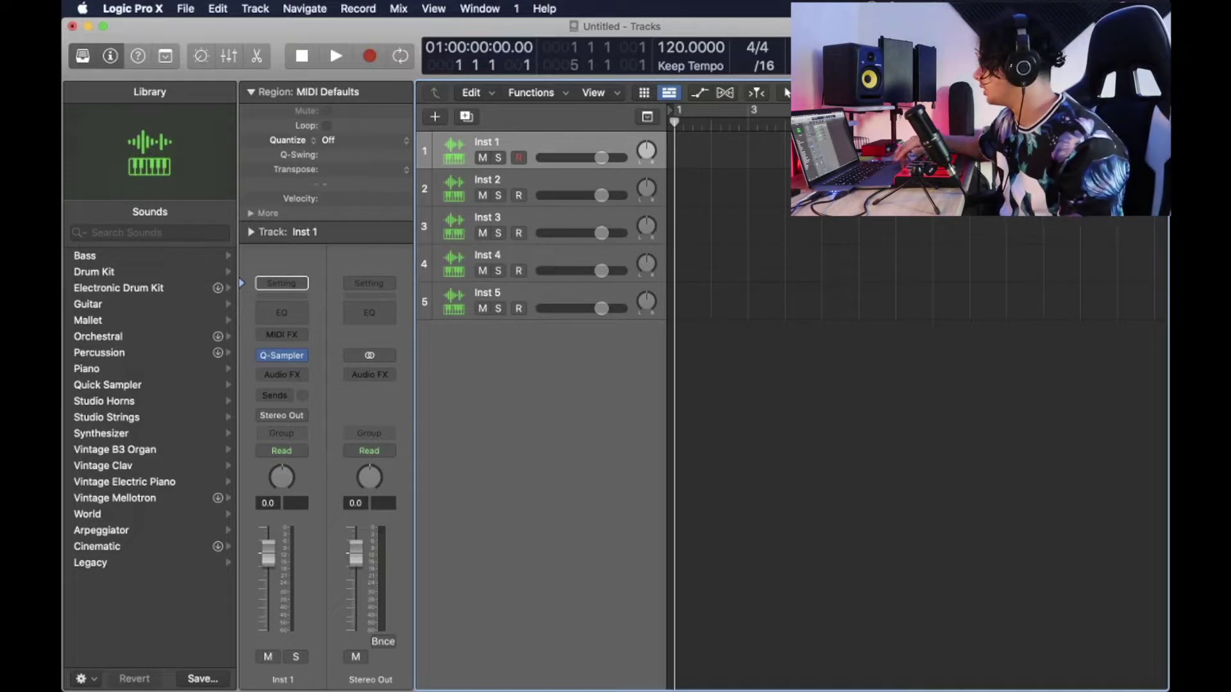
key(o)
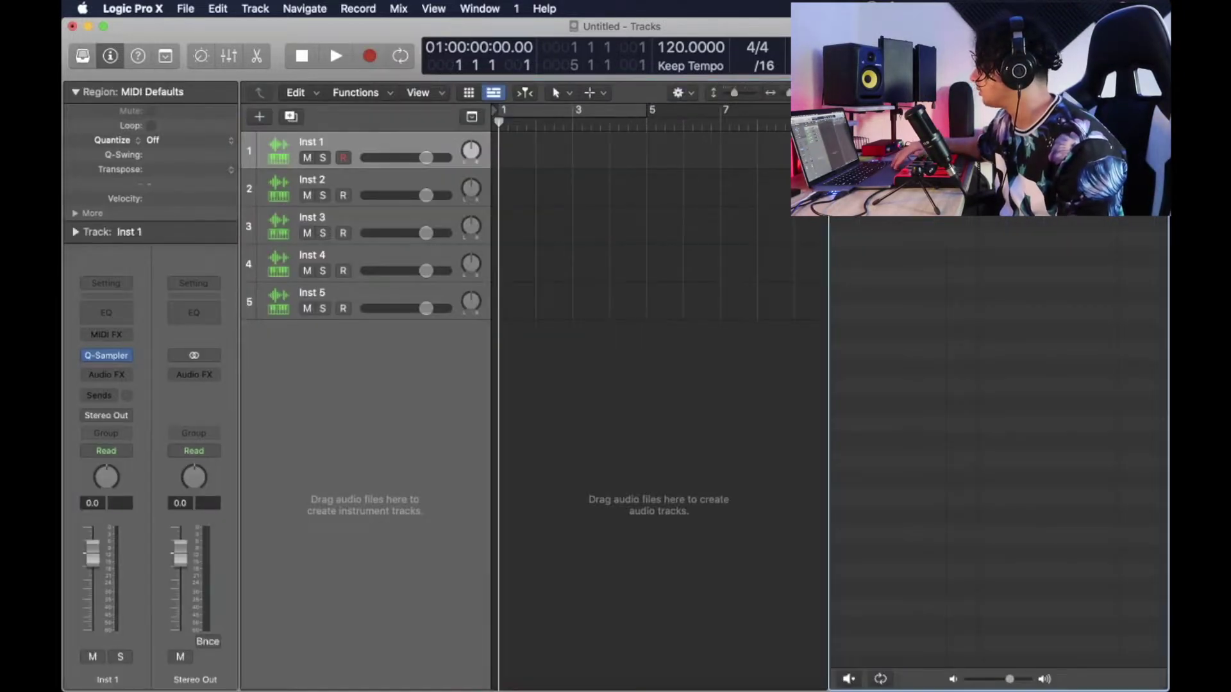
double_click(866, 237)
mouse_move(882, 261)
mouse_down()
mouse_move(360, 170)
mouse_move(317, 146)
mouse_move(314, 179)
mouse_move(370, 165)
mouse_move(557, 170)
mouse_move(898, 246)
mouse_up()
- Add an Empty Channel Strip instrument track, Inst 6, and move it to the top
key(alt+super+n)
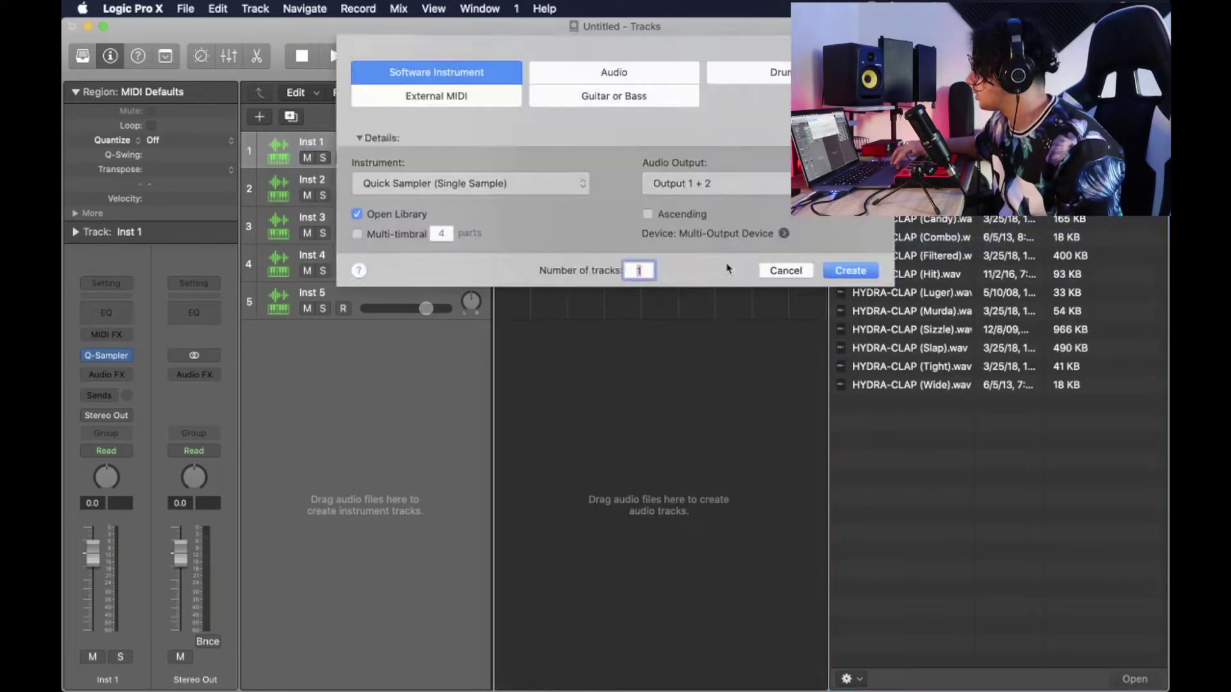
click(549, 182)
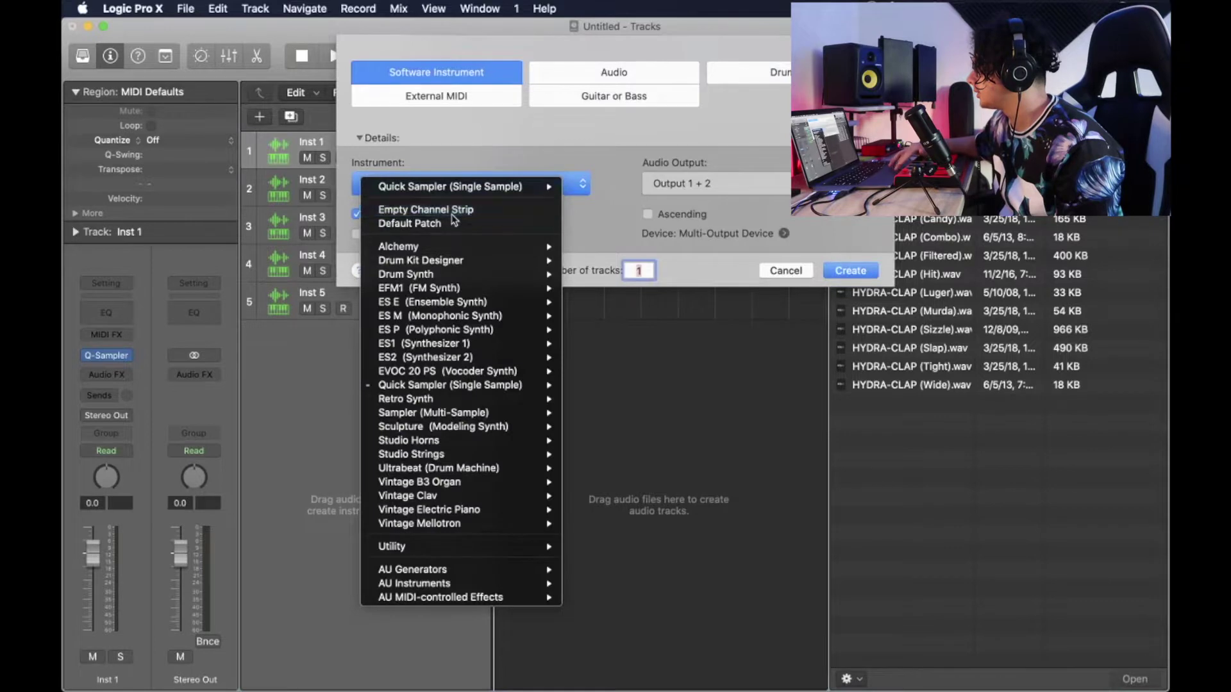
click(417, 200)
click(836, 266)
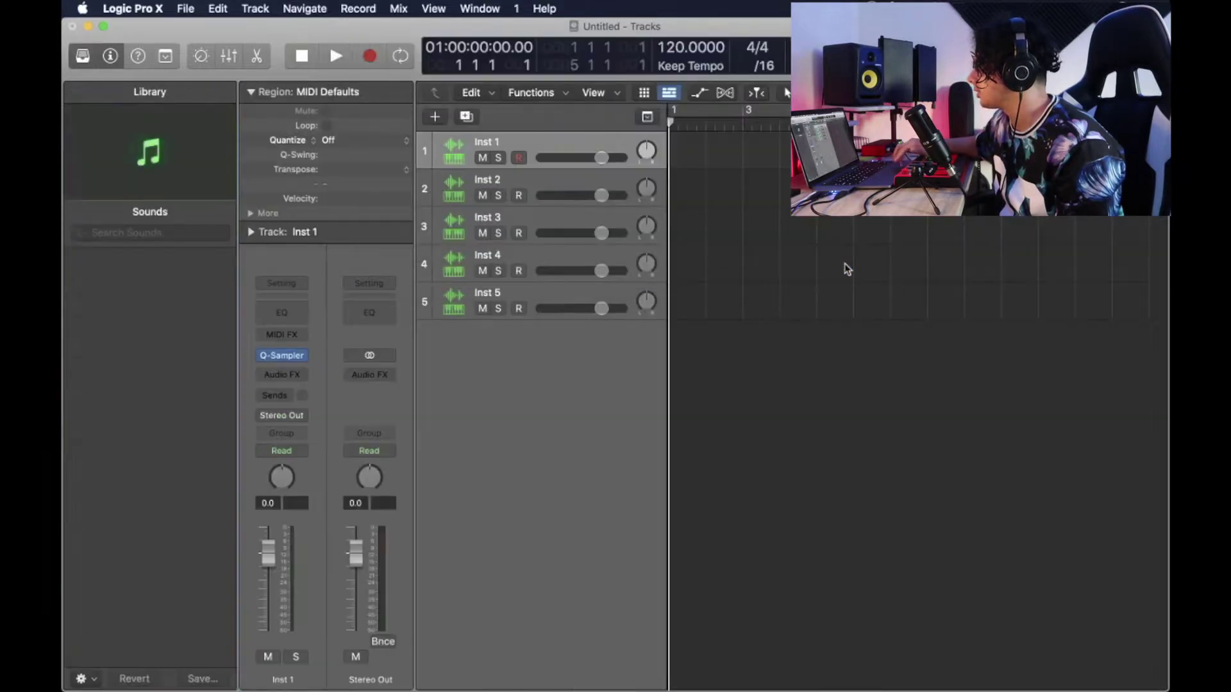
drag(527, 190, 529, 137)
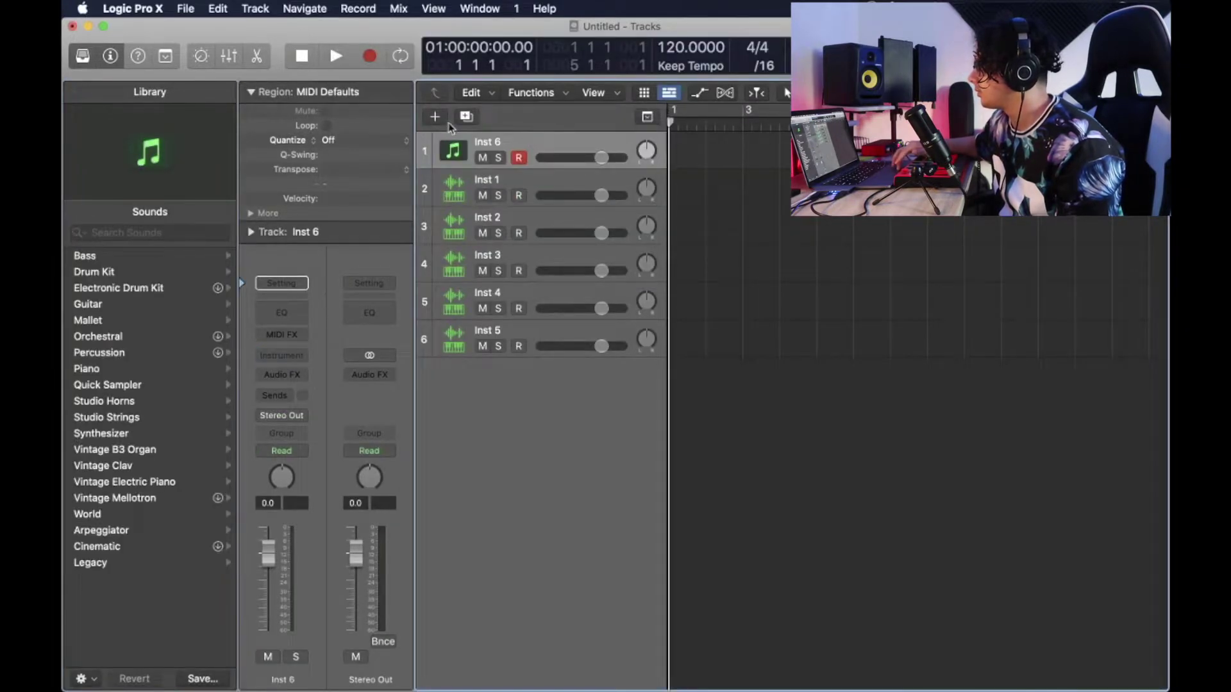
- Duplicate Inst 6 into Inst 7 and Inst 8, then hide the sound library
click(291, 356)
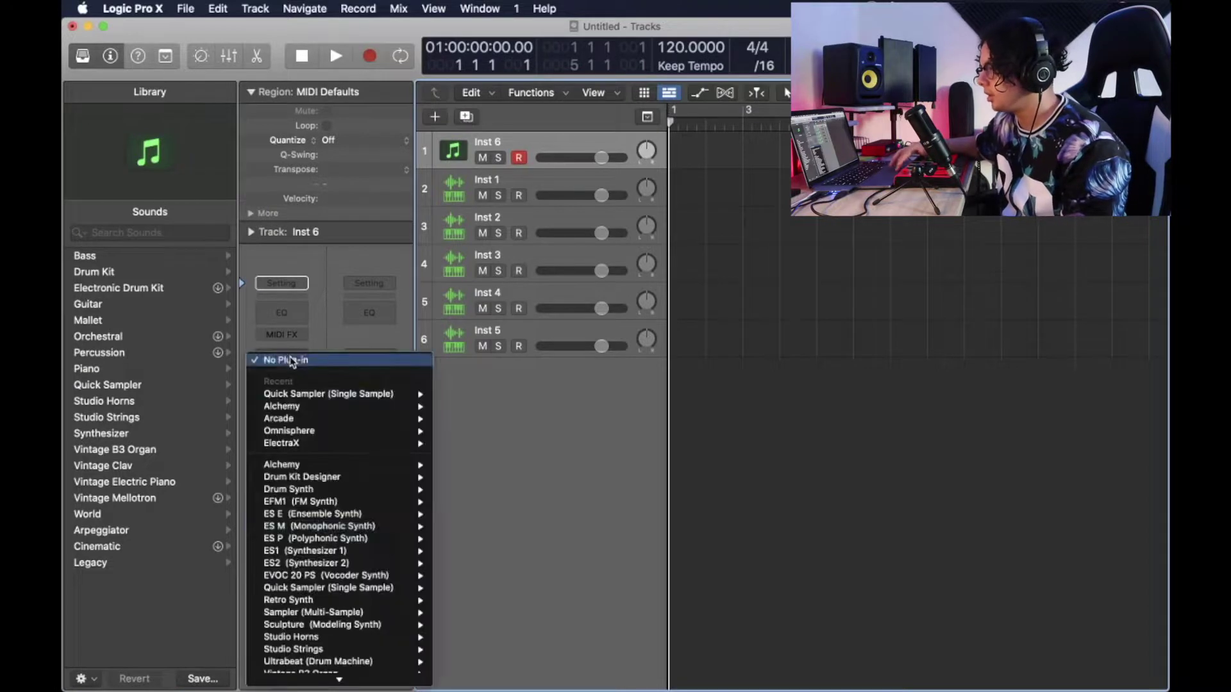
click(356, 214)
click(467, 116)
click(467, 117)
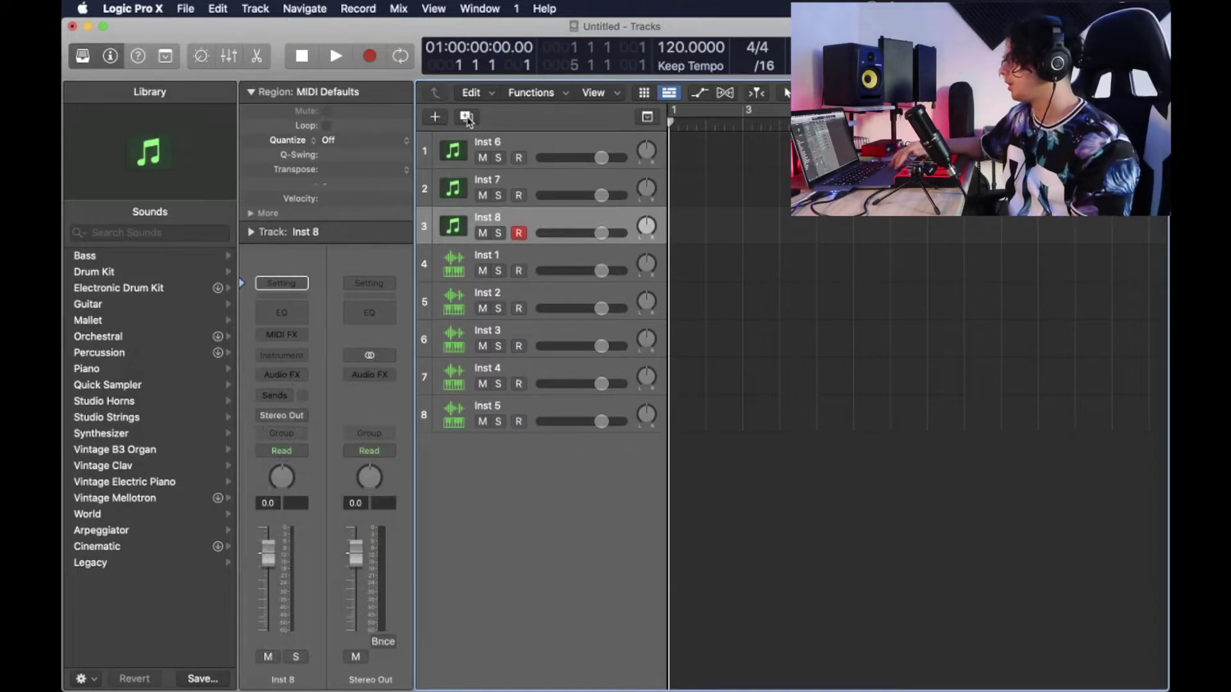
click(545, 151)
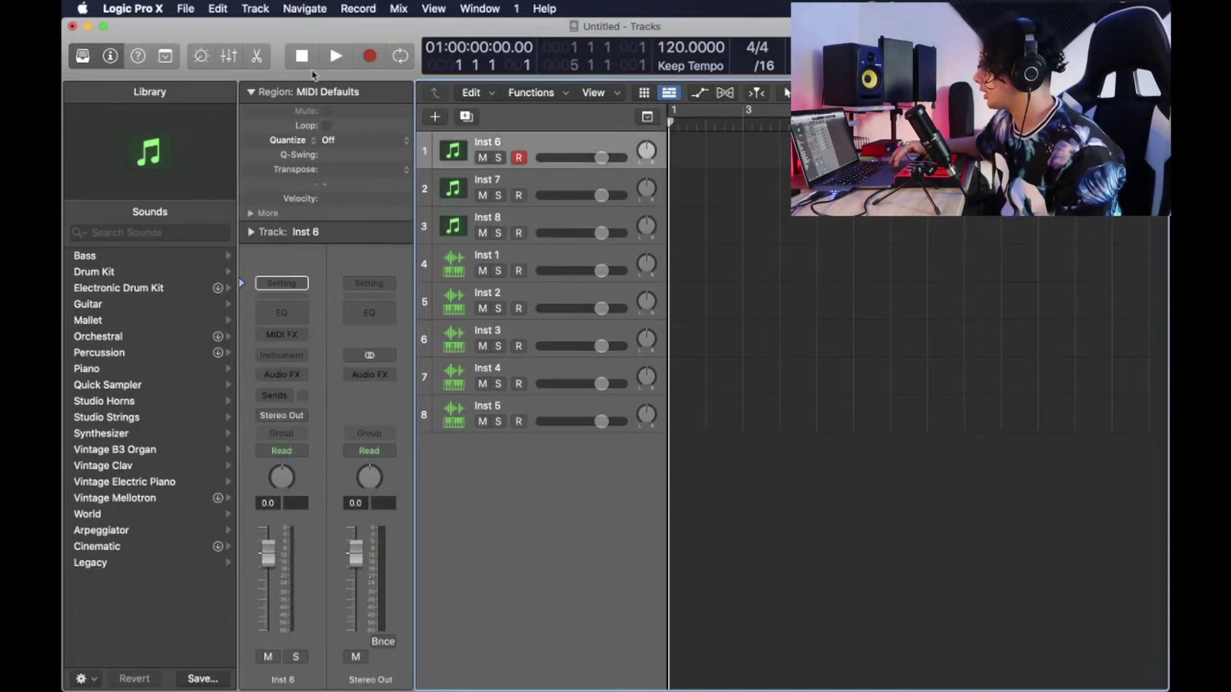
click(218, 14)
click(89, 57)
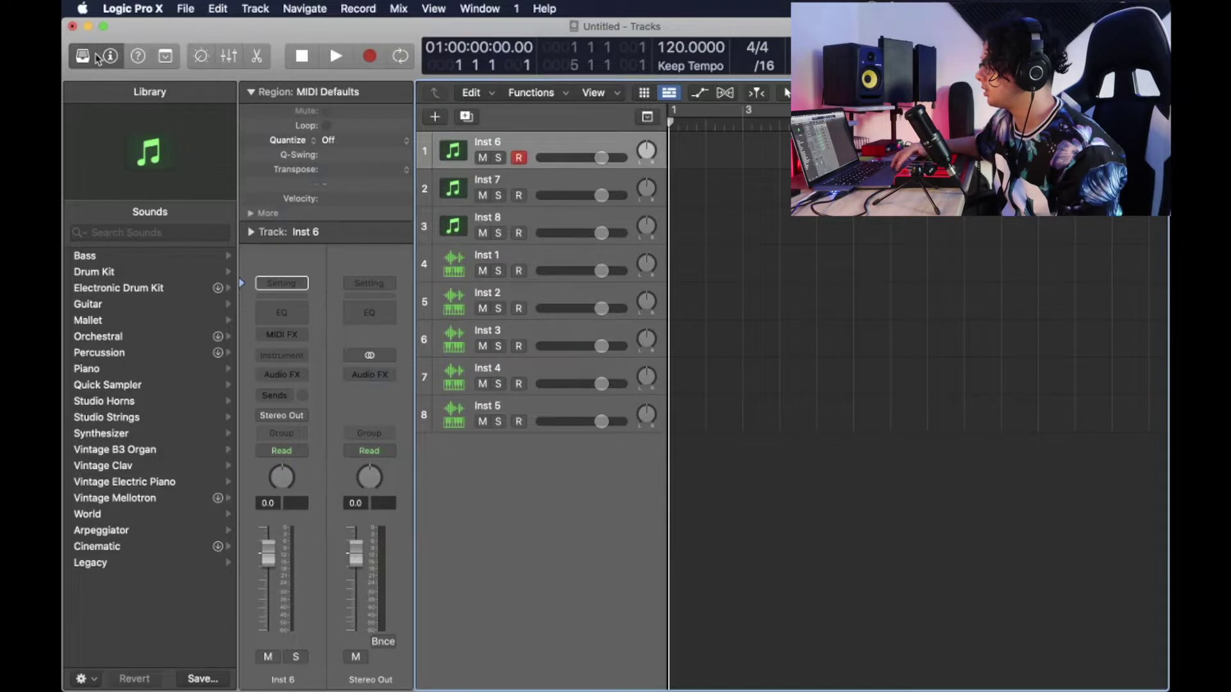
click(89, 56)
- Save the project as the template '!GucciTemplate'
click(185, 9)
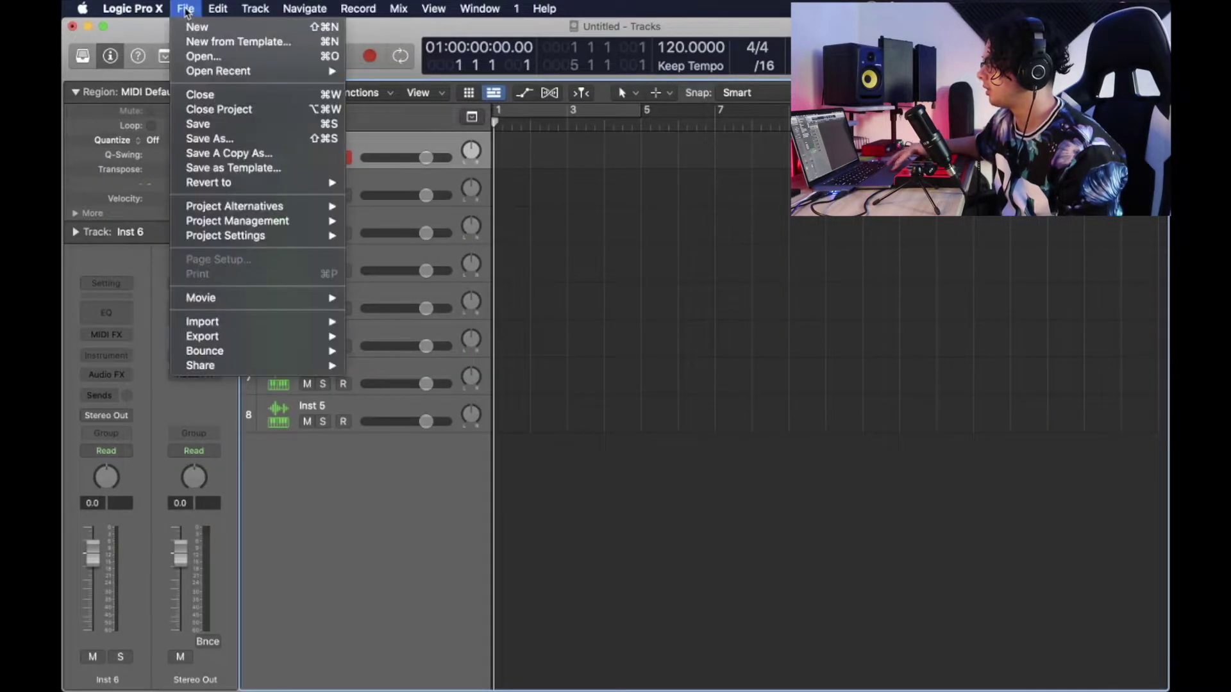
click(229, 168)
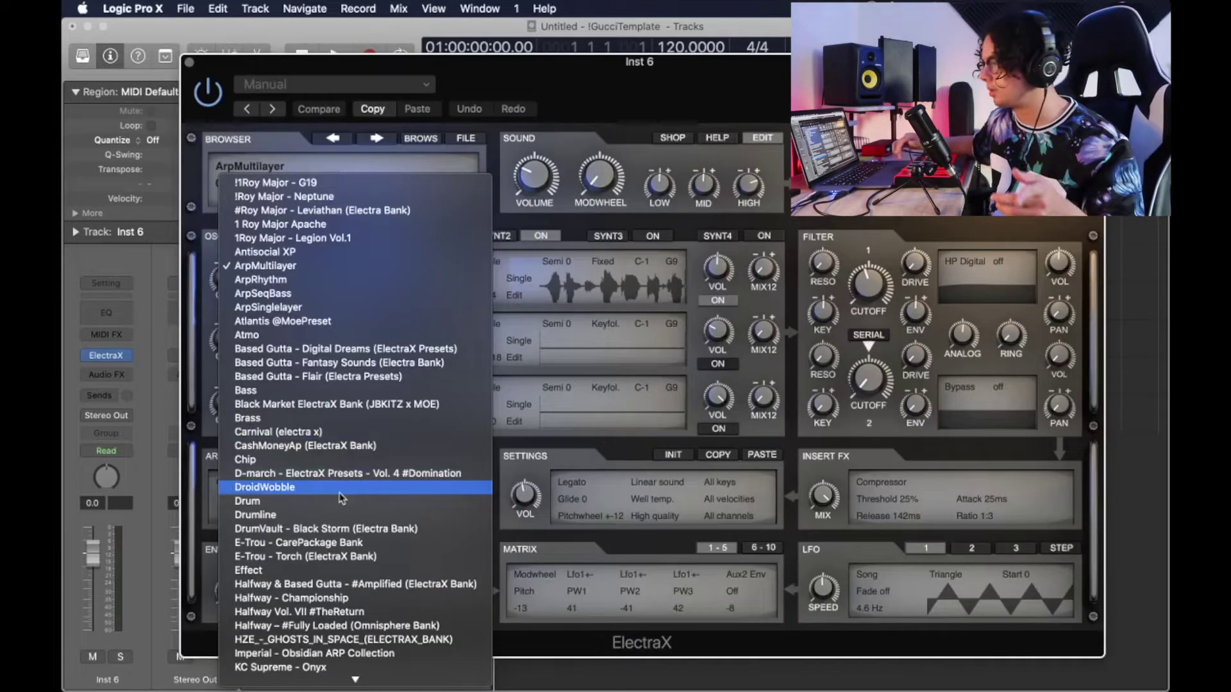
- Record a 16-note chord region on key - mad at 156 BPM and open it in the Piano Roll
mouse_move(314, 689)
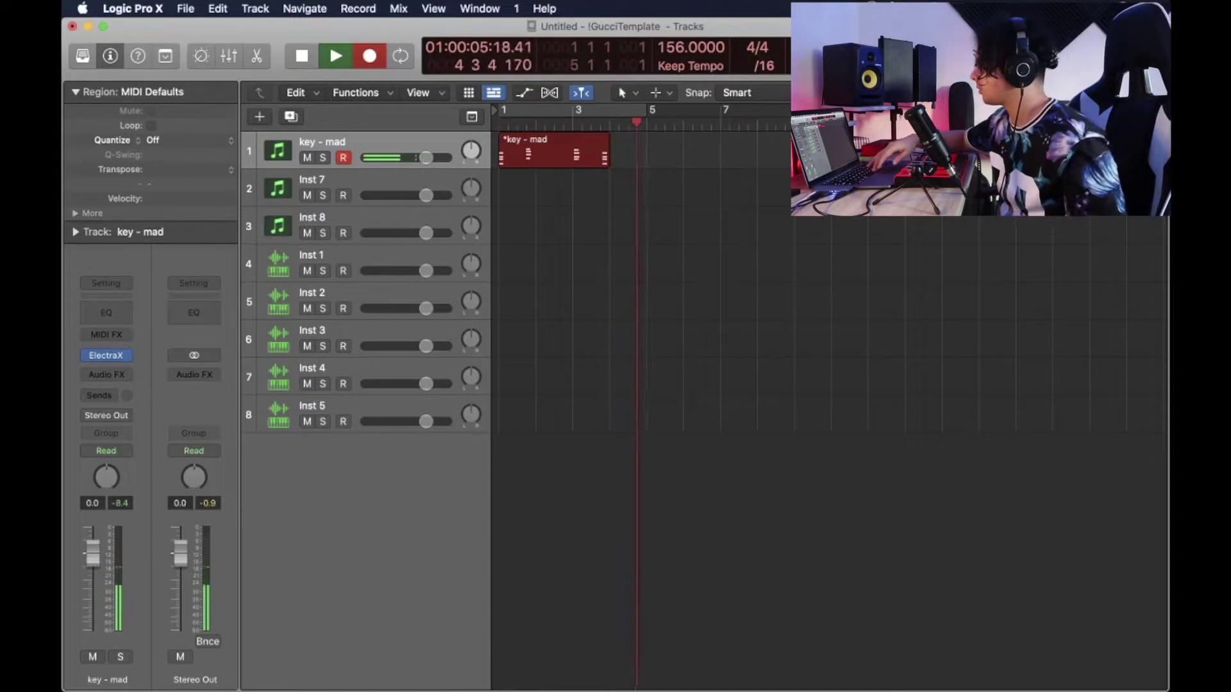
key(space)
key(e)
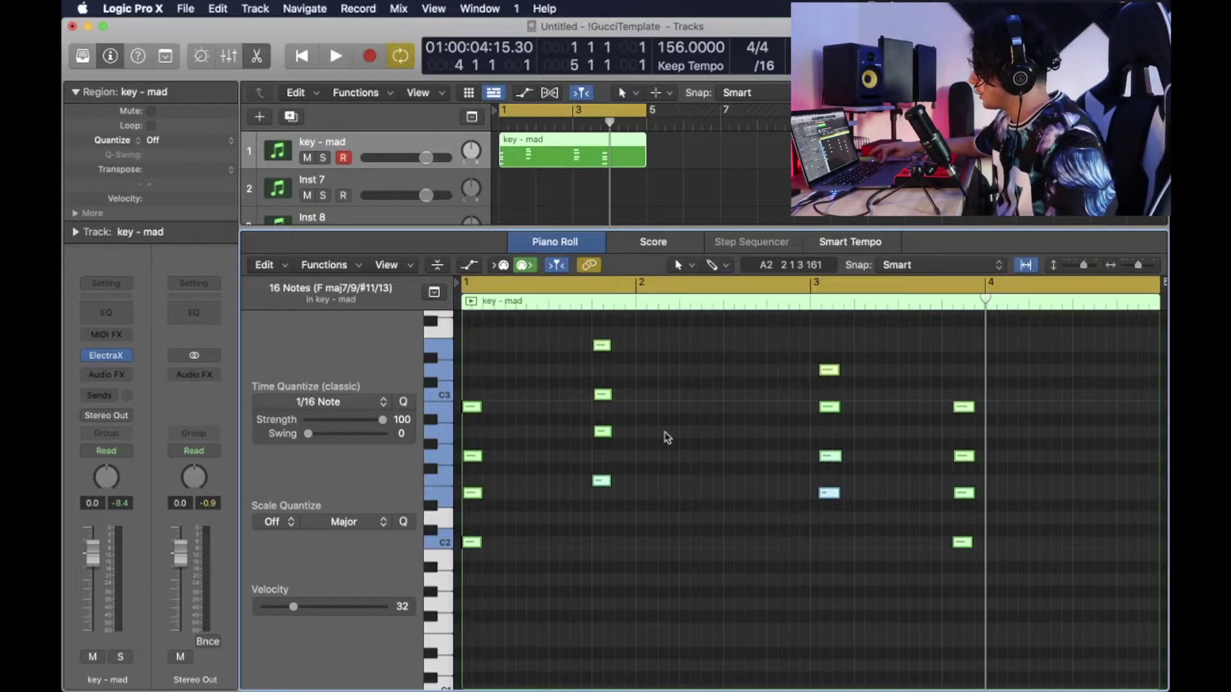
- Lengthen the chord notes to close the gaps, keeping overlapping notes
key(ctrl+l)
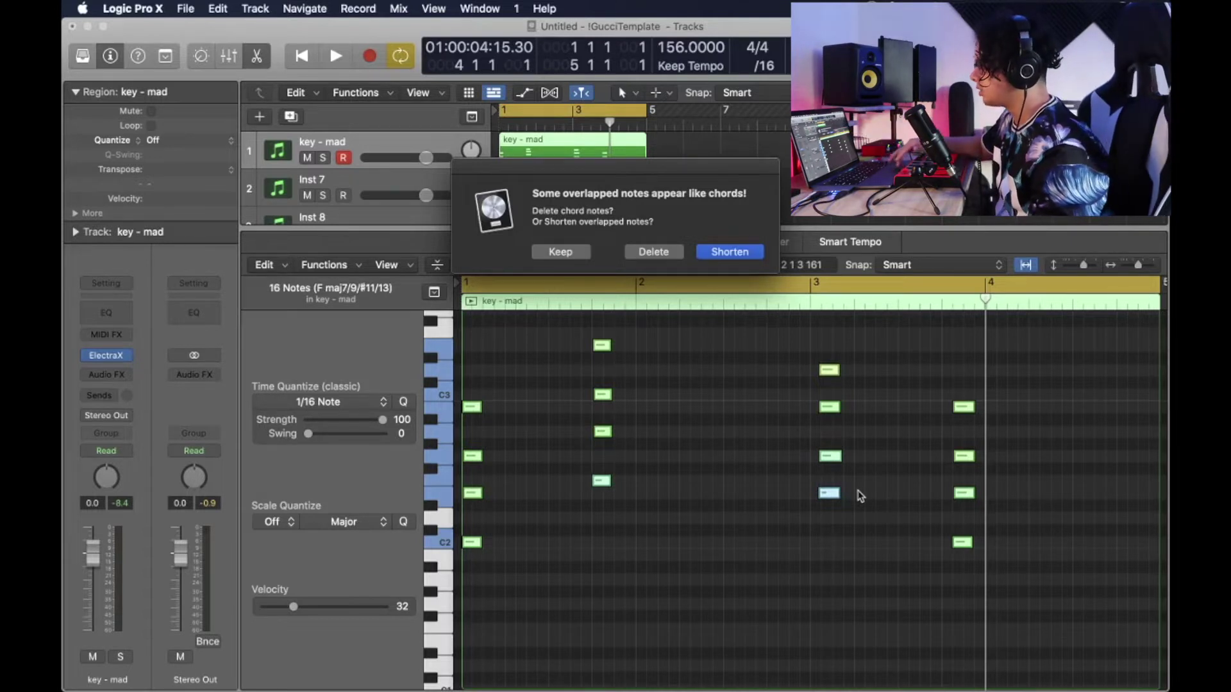
click(560, 252)
scroll(705, 564, right, 3)
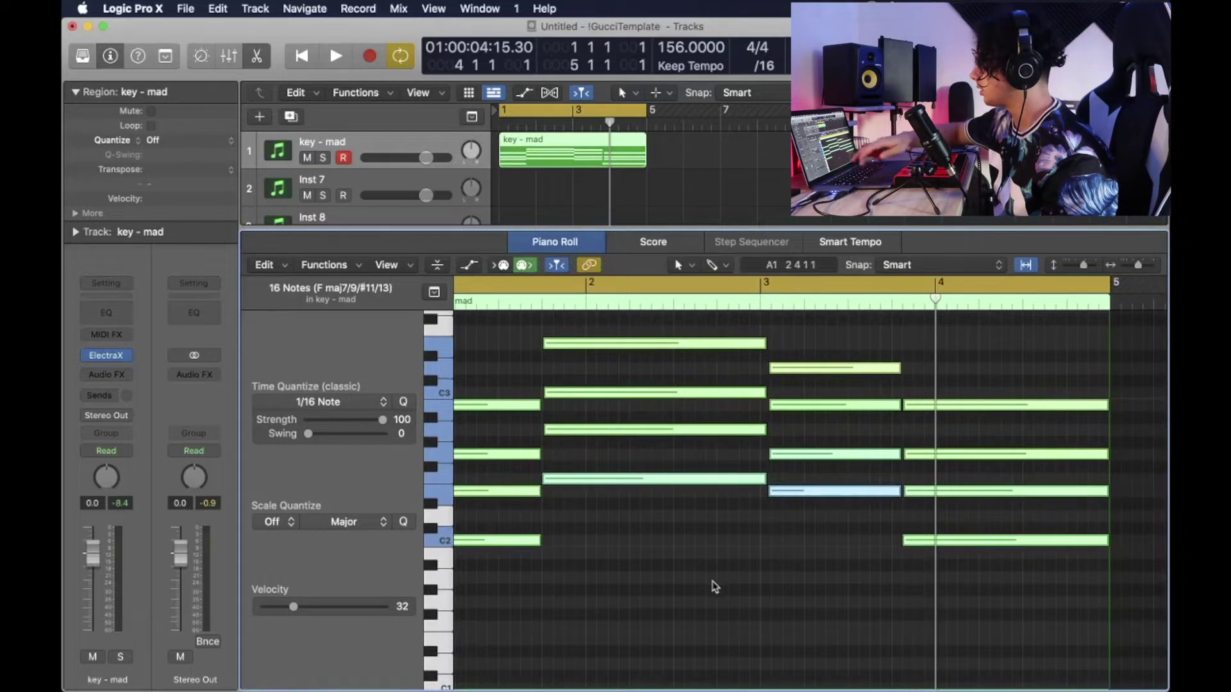
scroll(715, 587, left, 3)
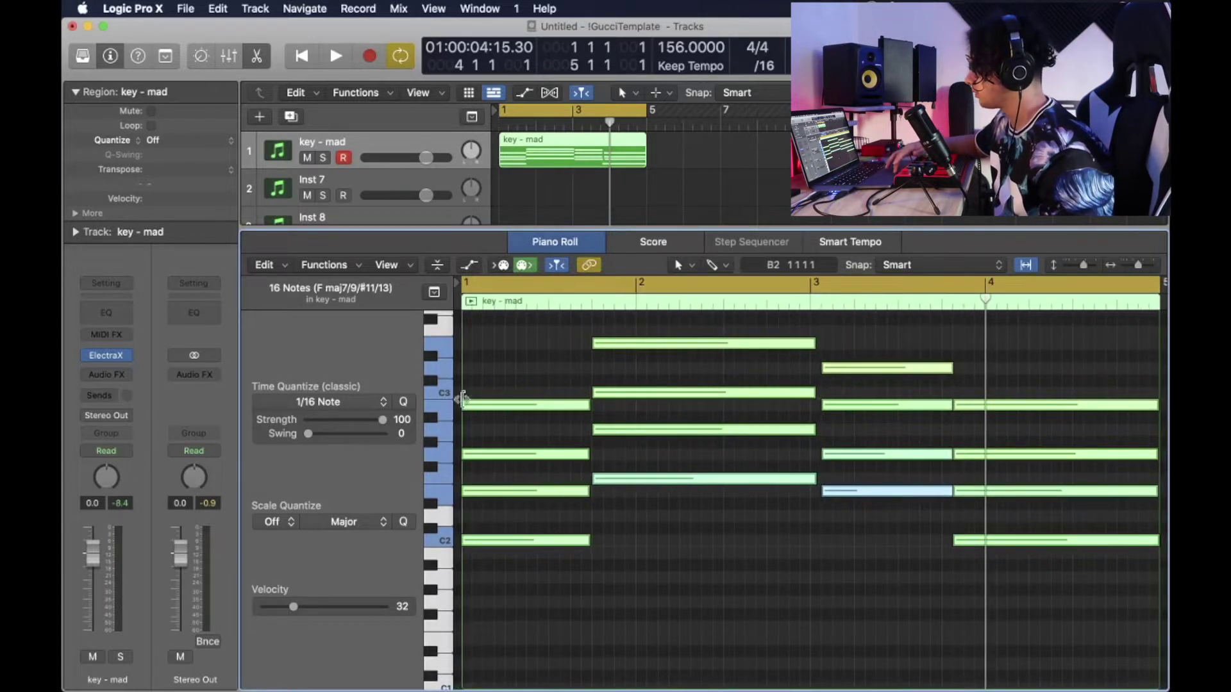
- Quantize the chord notes to 1/8 Note, keep overlaps, and play back the progression
click(347, 402)
click(348, 484)
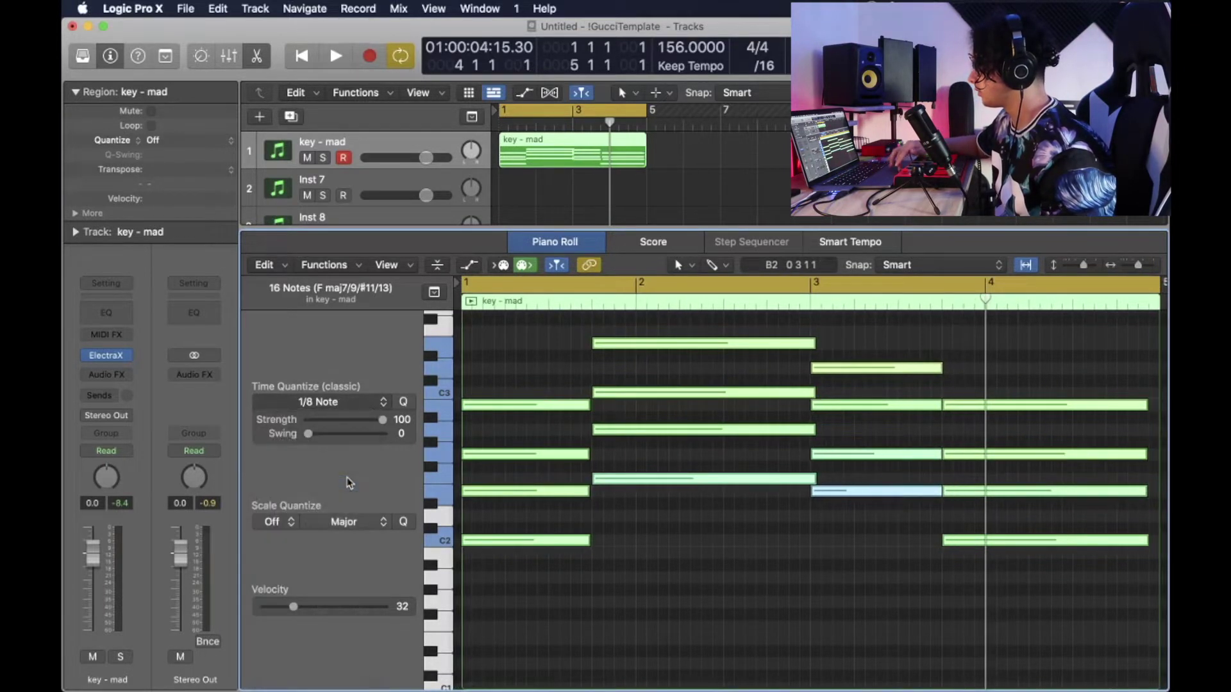
key(shift+l)
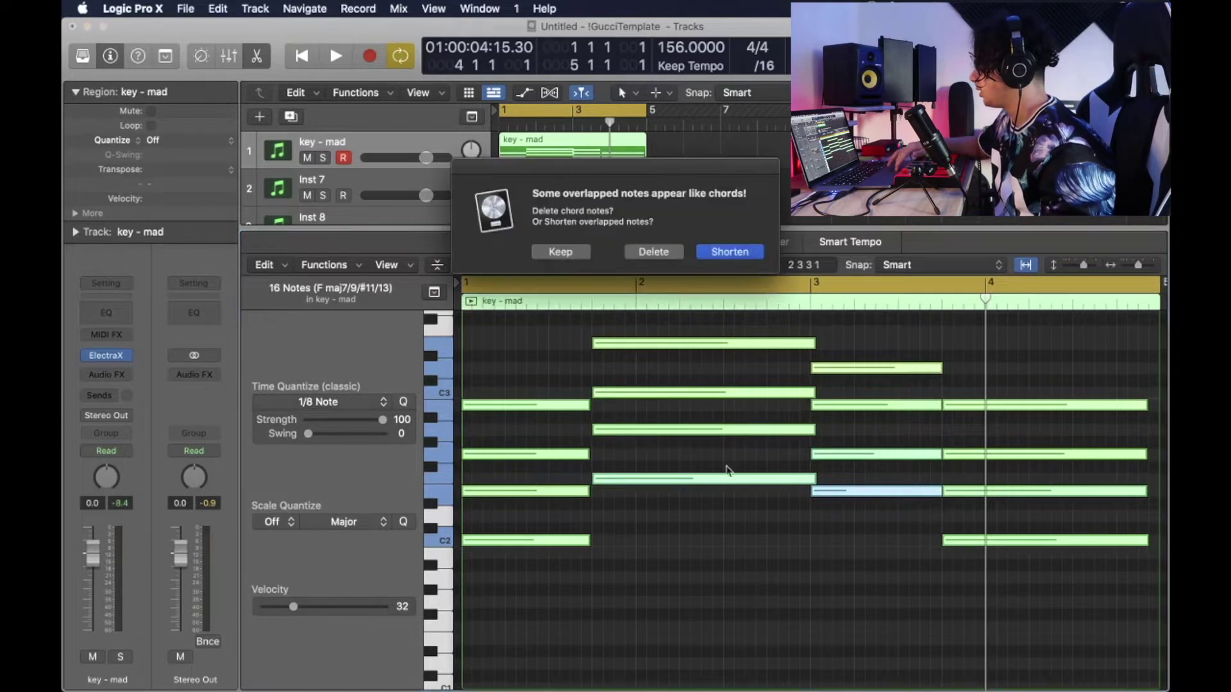
click(559, 251)
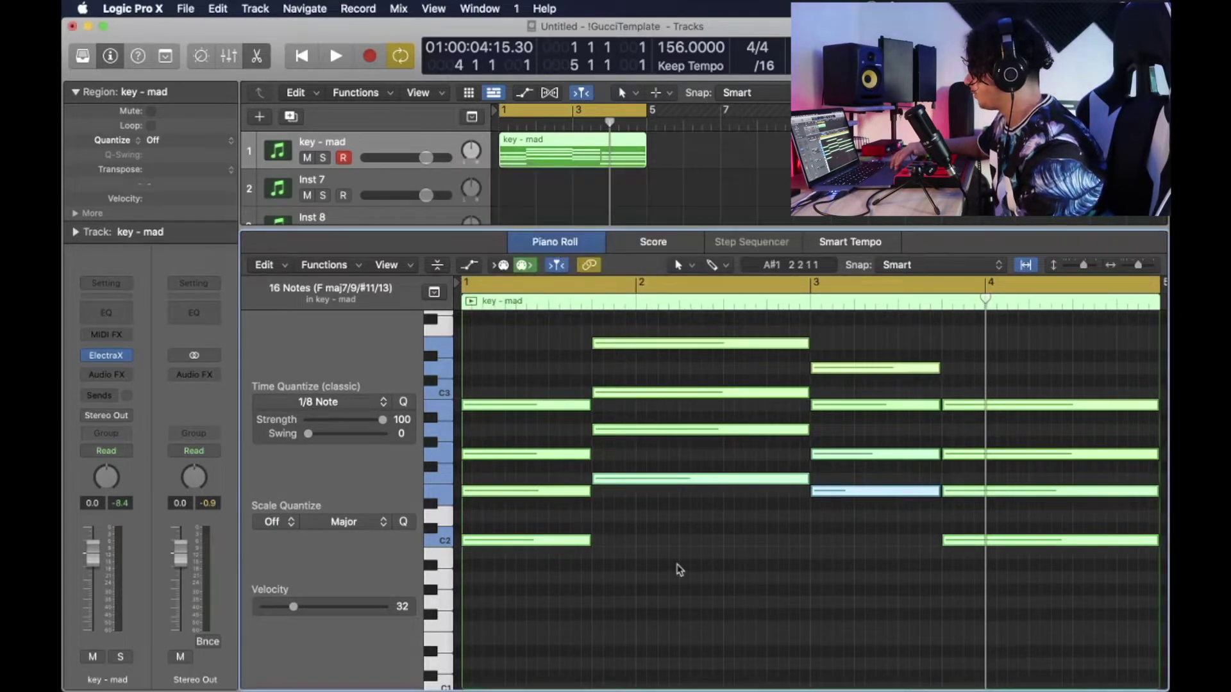
click(678, 569)
key(space)
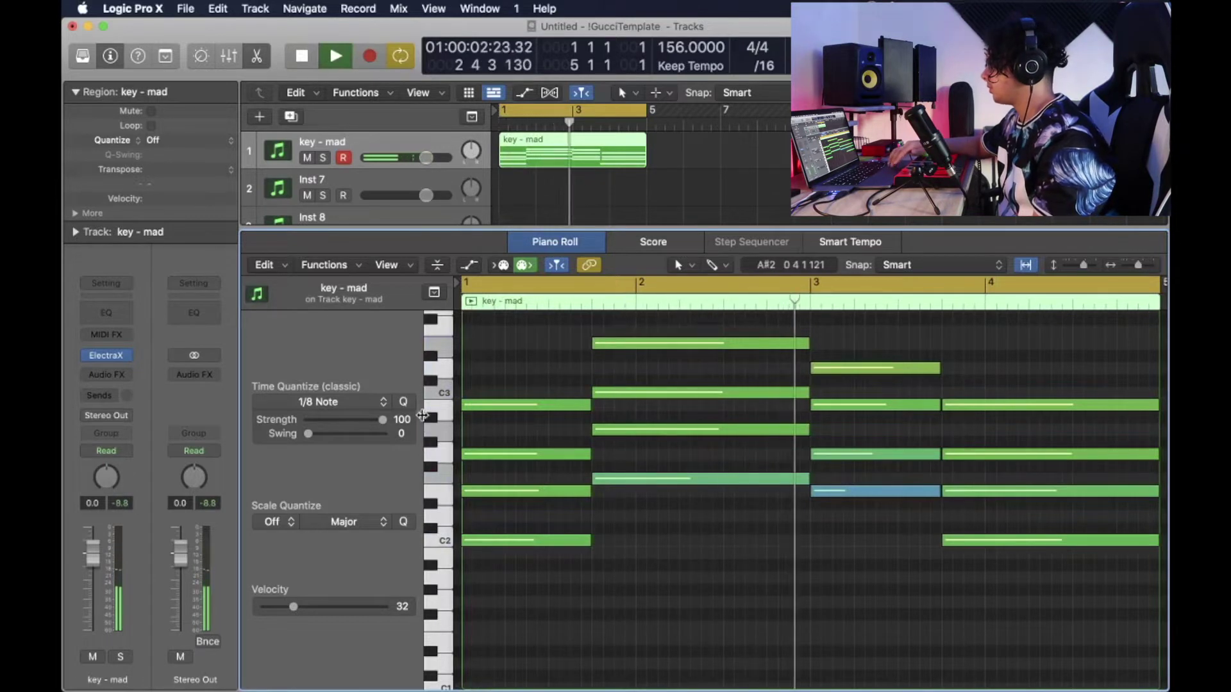
scroll(692, 469, up, 2)
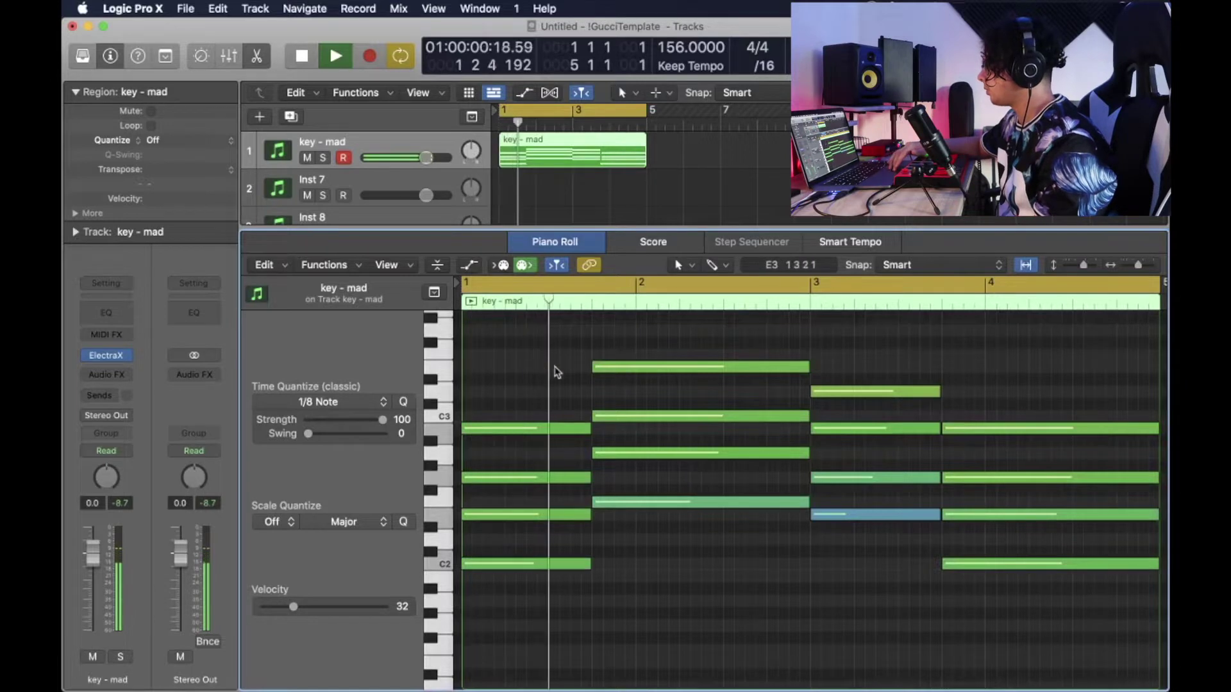
scroll(551, 372, up, 1)
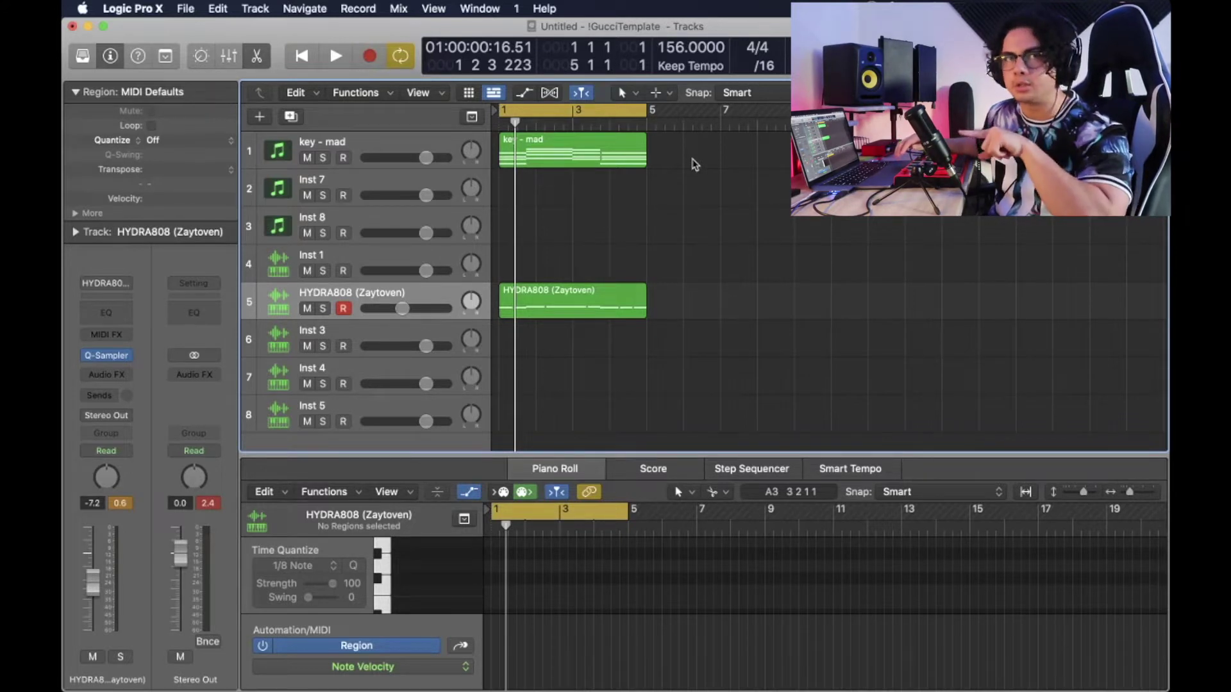
- Select both the key - mad and HYDRA808 regions, cancelling an accidental project close
drag(675, 142, 545, 375)
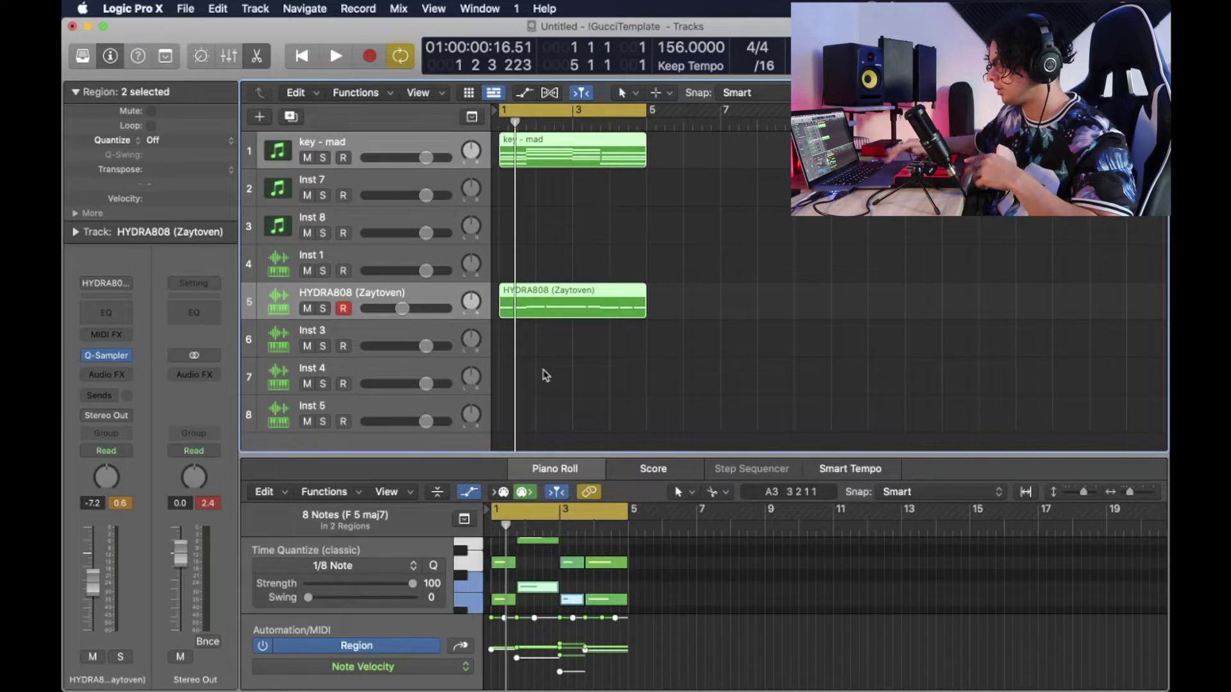
click(681, 193)
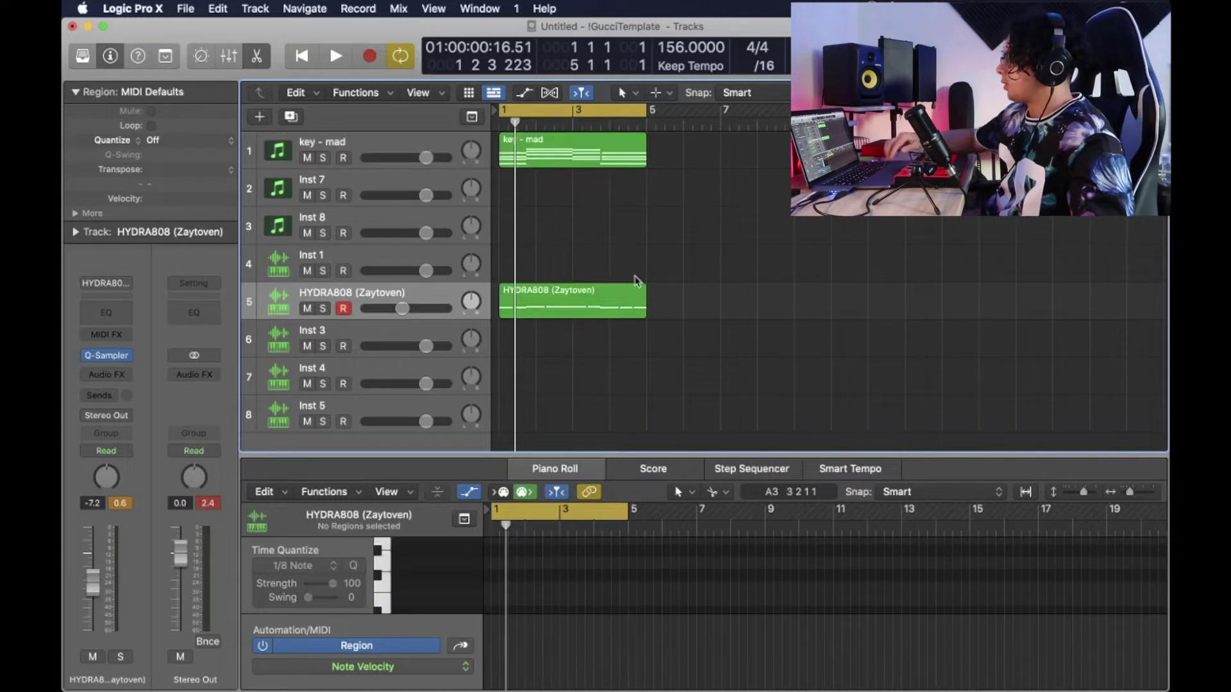
key(super+a)
key(super+w)
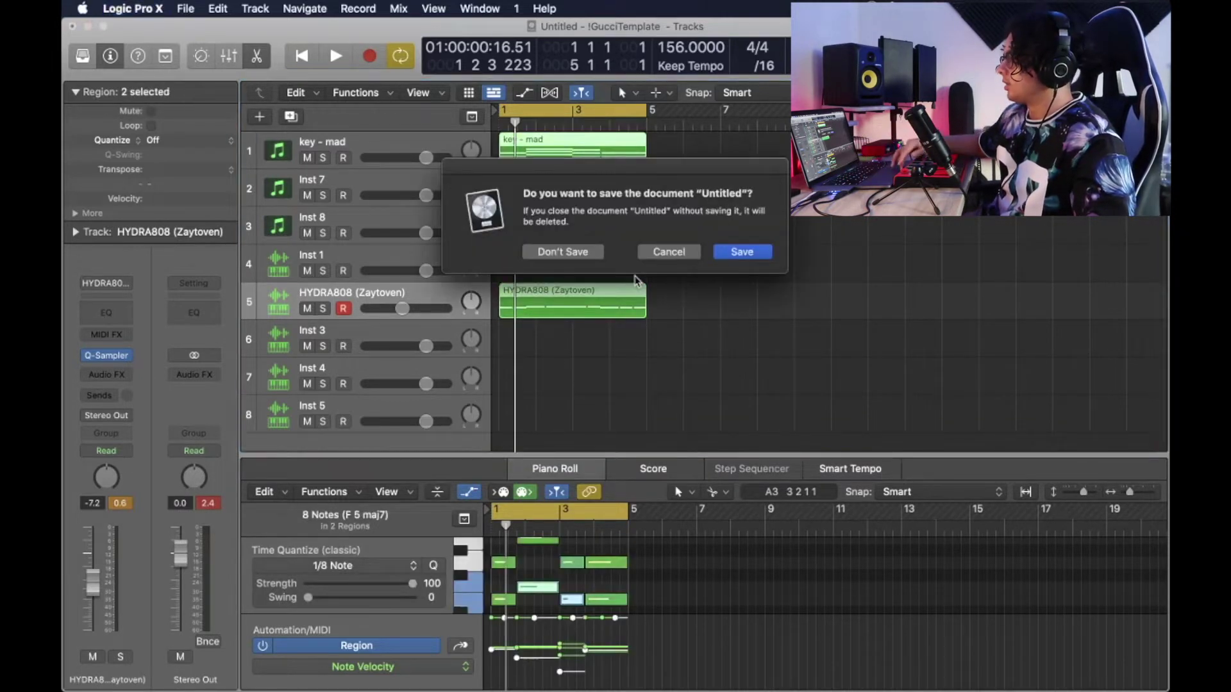
click(642, 250)
click(678, 205)
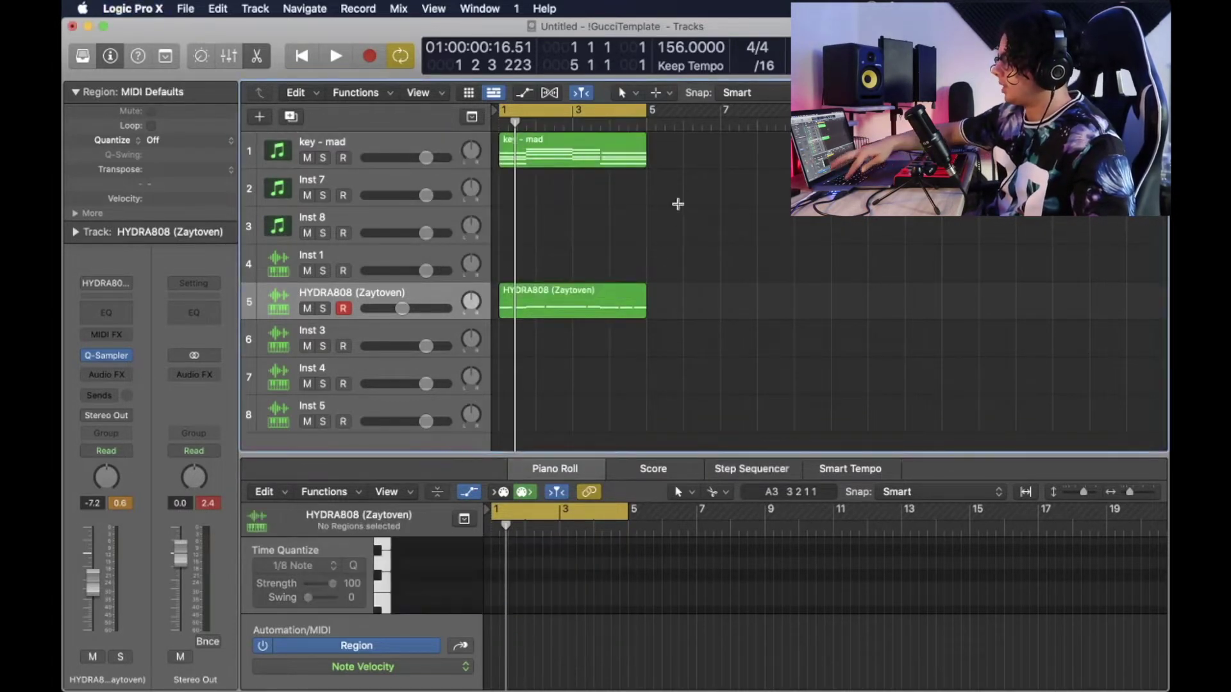
key(super+a)
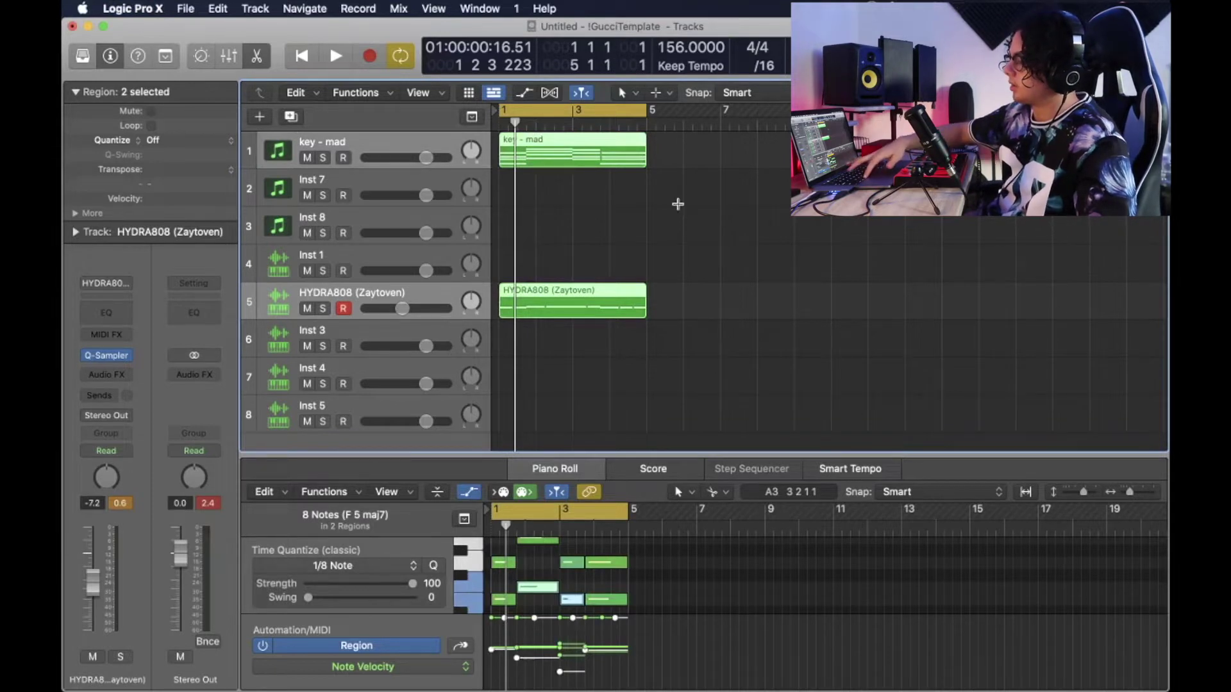
- Repeat the key and 808 regions so they loop four times up to bar 17
key(super+r)
key(super+r)
key(super+r)
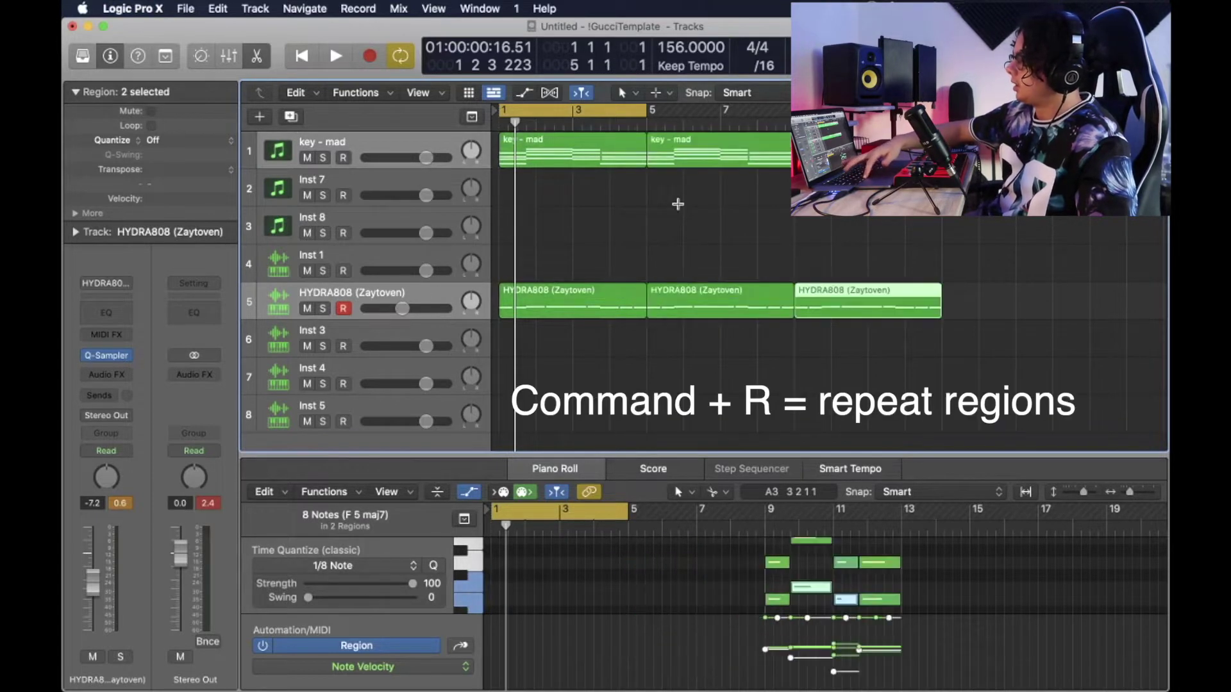
key(super+r)
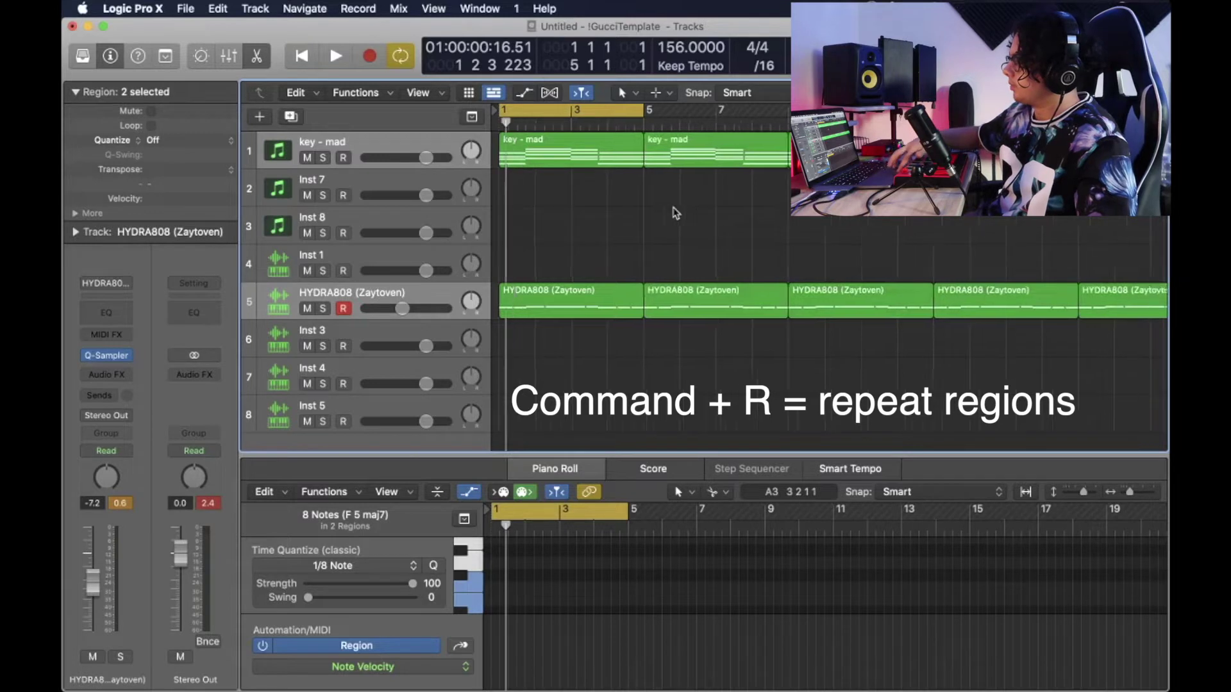
scroll(678, 204, down, 5)
drag(733, 161, 492, 398)
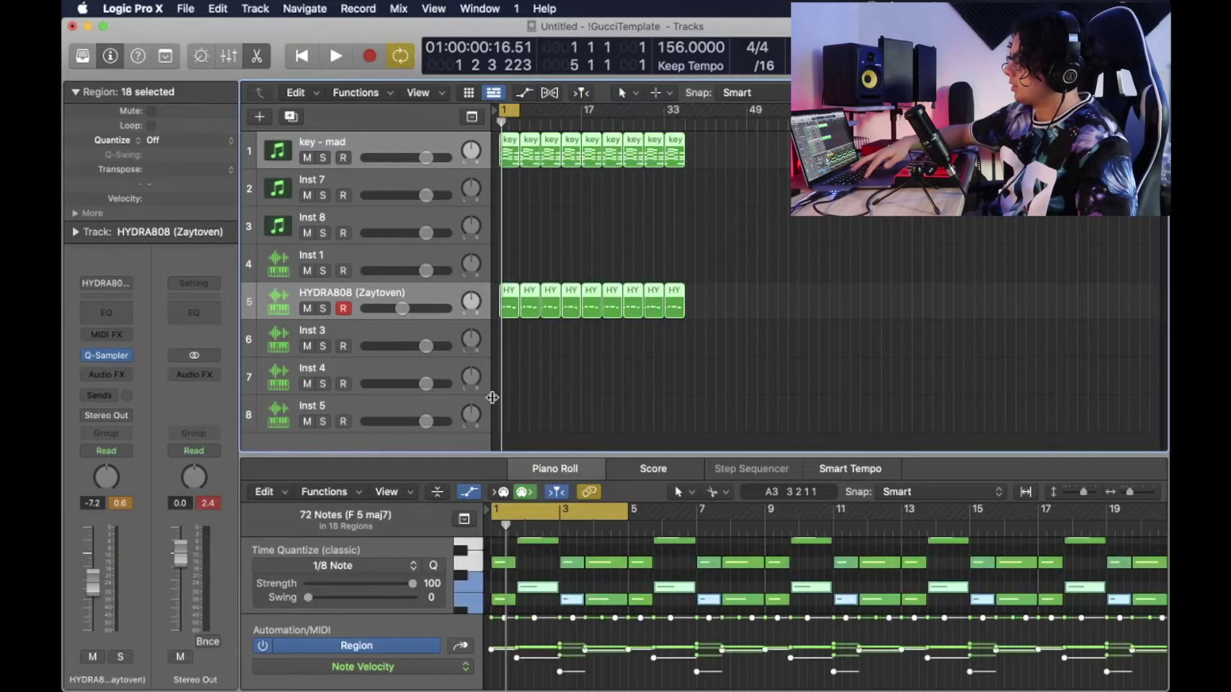
key(super+r)
key(super+r)
key(super+r)
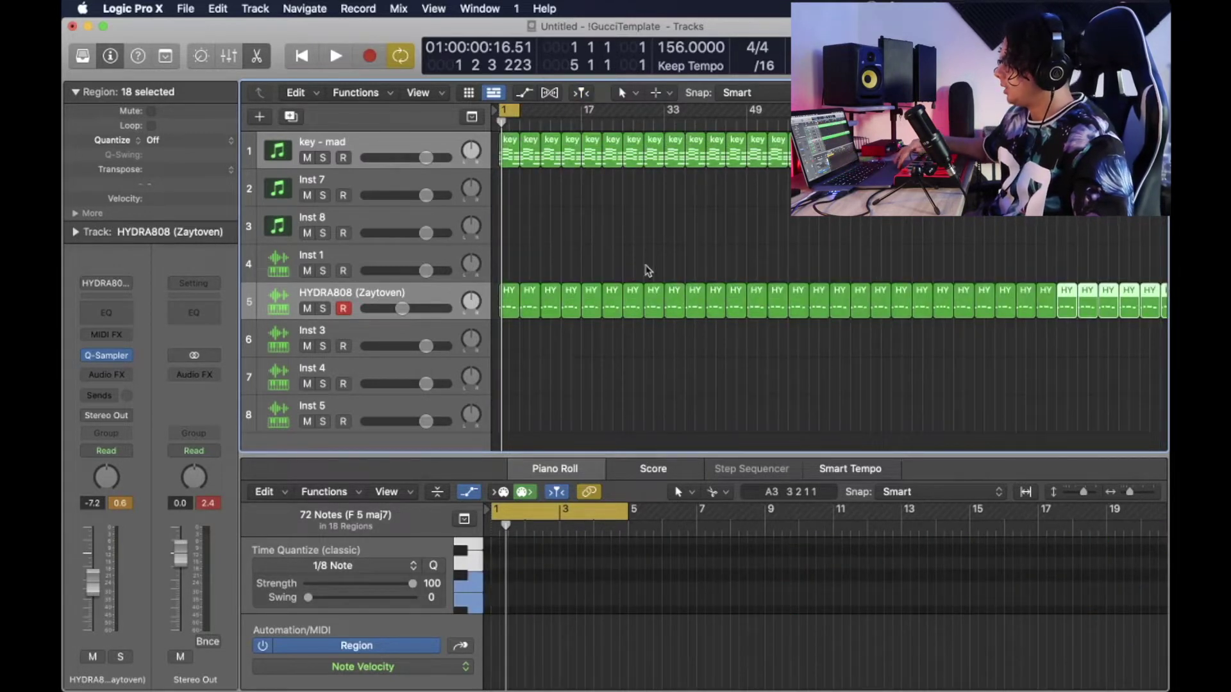
scroll(678, 259, down, 2)
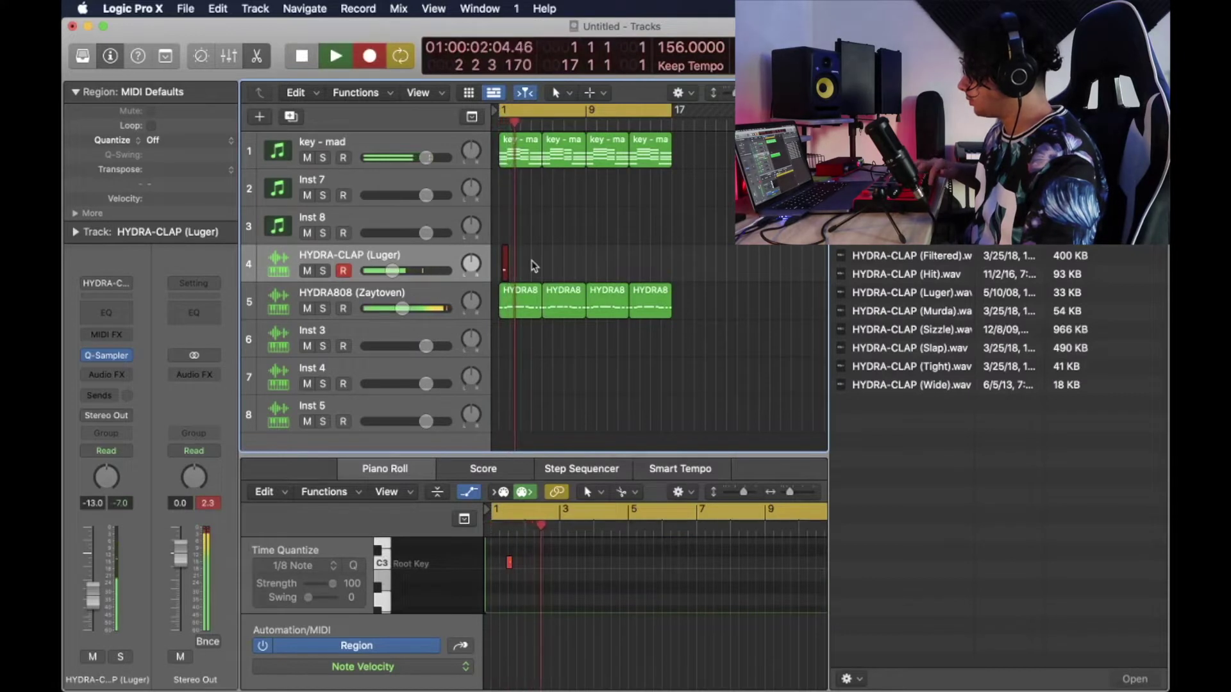
- Stop the clap recording and repeat the two-clap region through bar 17
key(space)
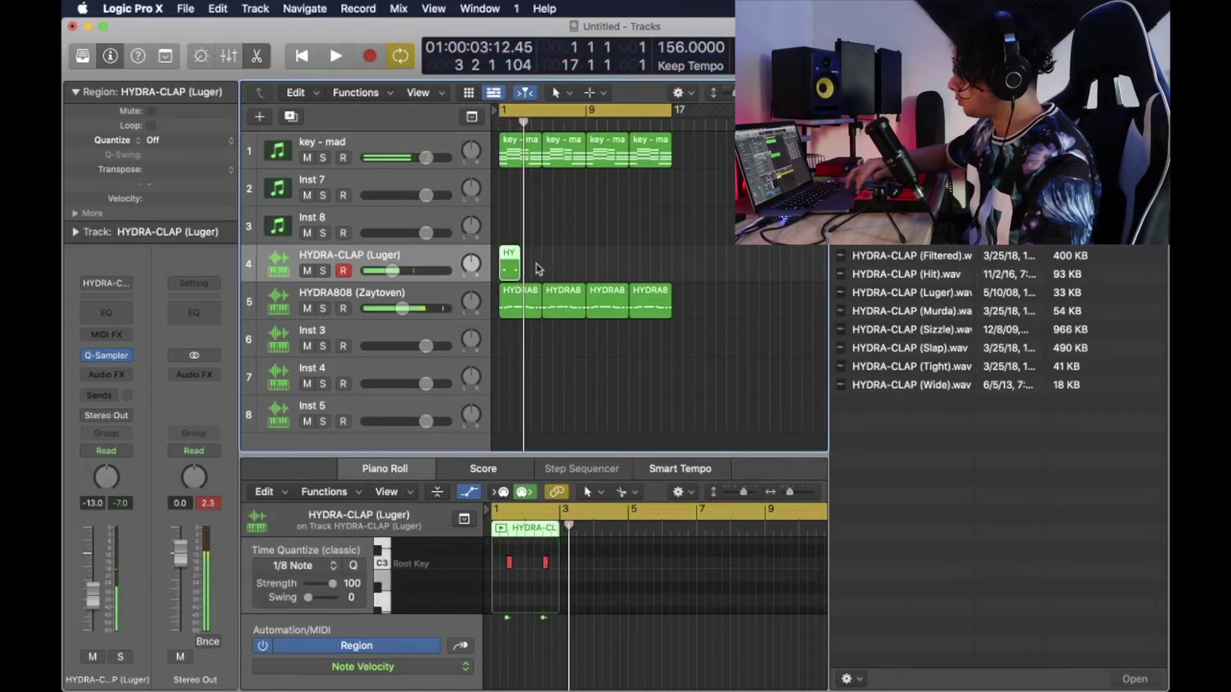
click(522, 572)
key(super+a)
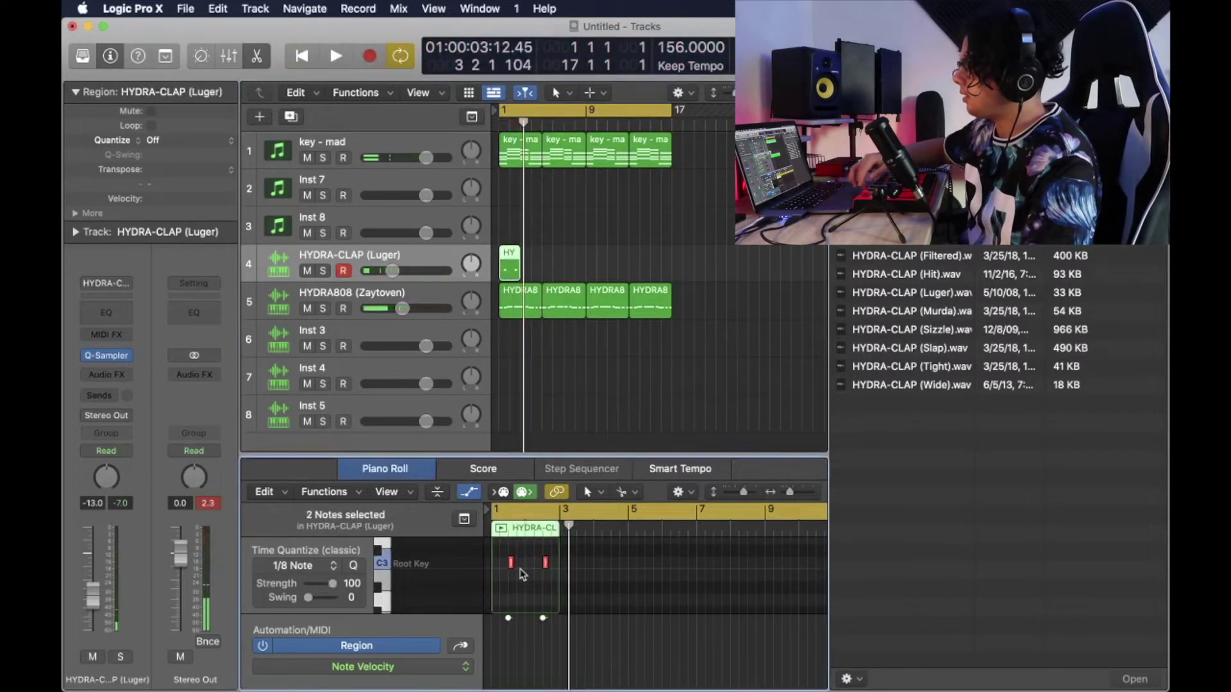
click(513, 274)
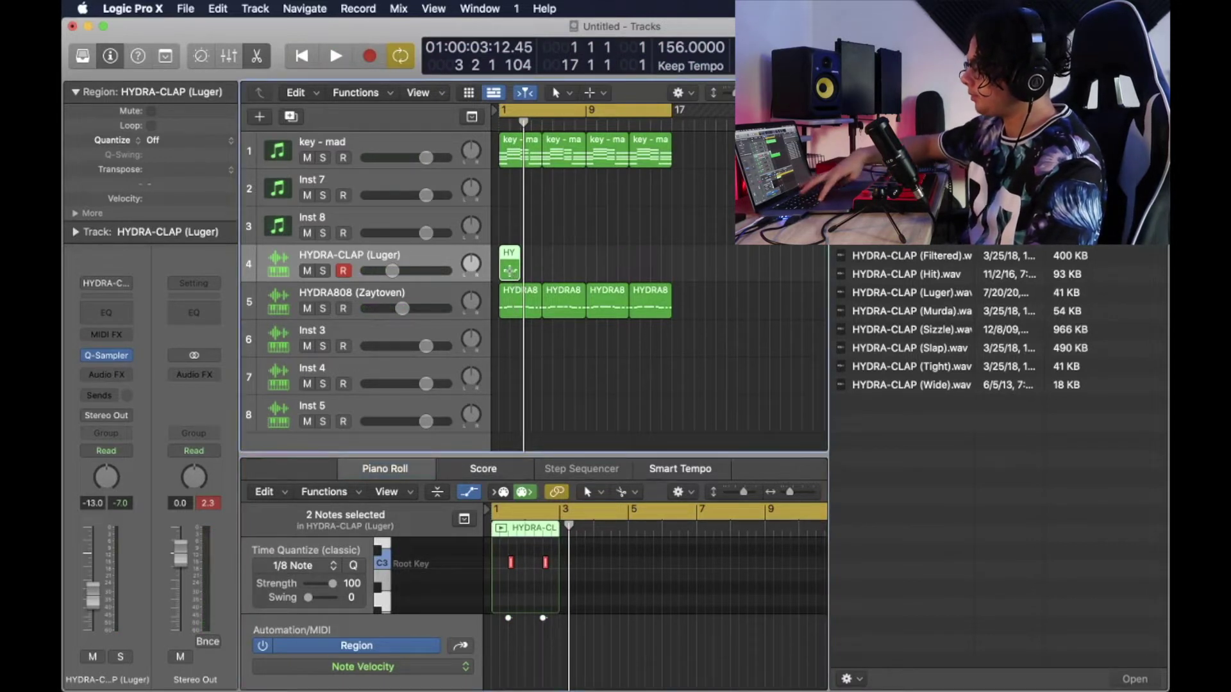
key(super+r)
key(super+r)
key(super+r)
key(super+r)
key(super+r)
key(super+r)
key(super+r)
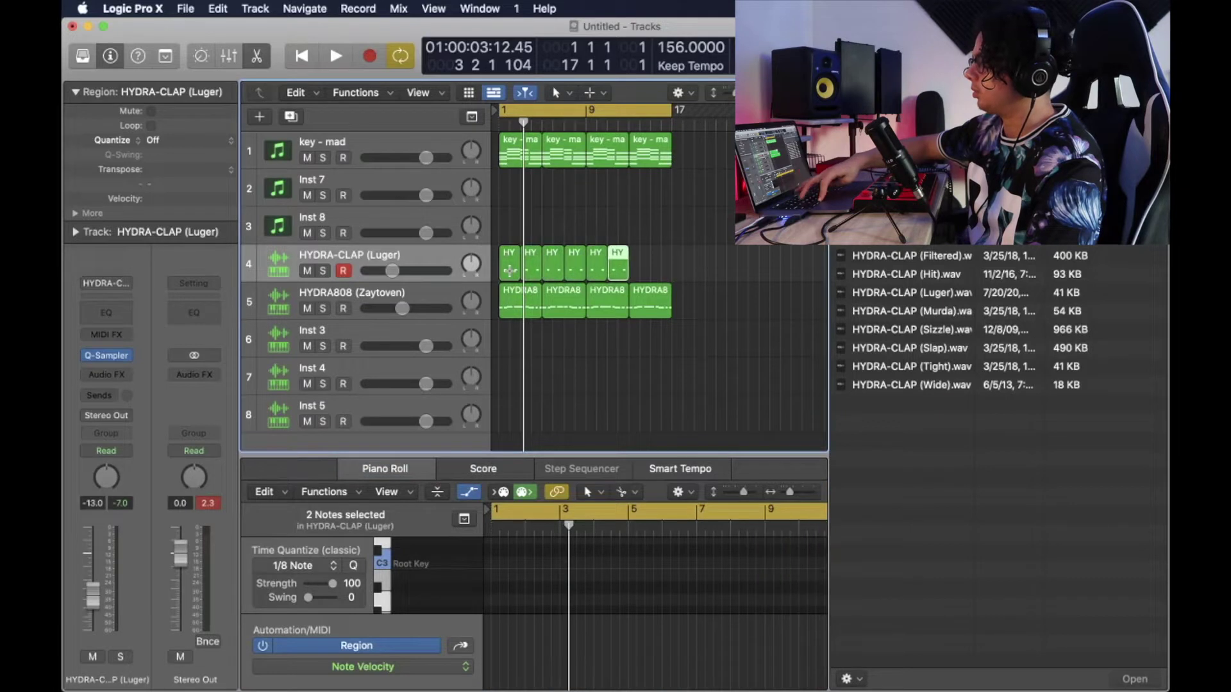
- Lower the HYDRA808 volume slightly and set the Inst 3 track to -16.4 dB
click(429, 322)
key(space)
drag(407, 314, 404, 314)
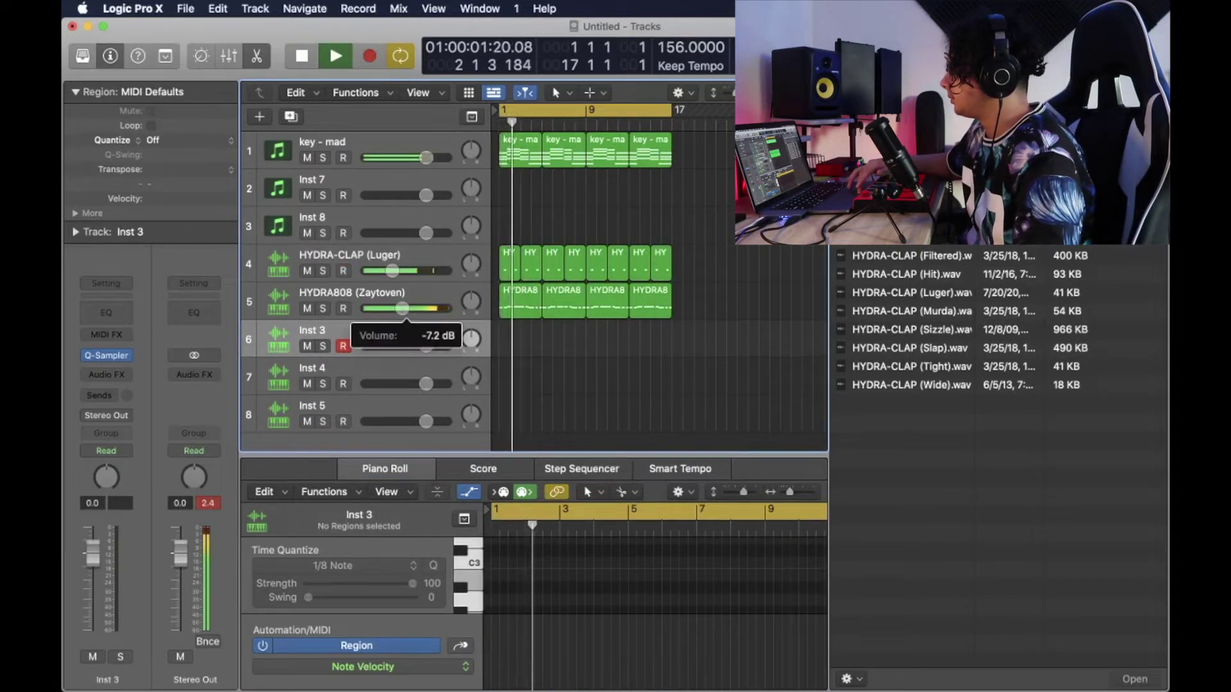
drag(426, 346, 385, 346)
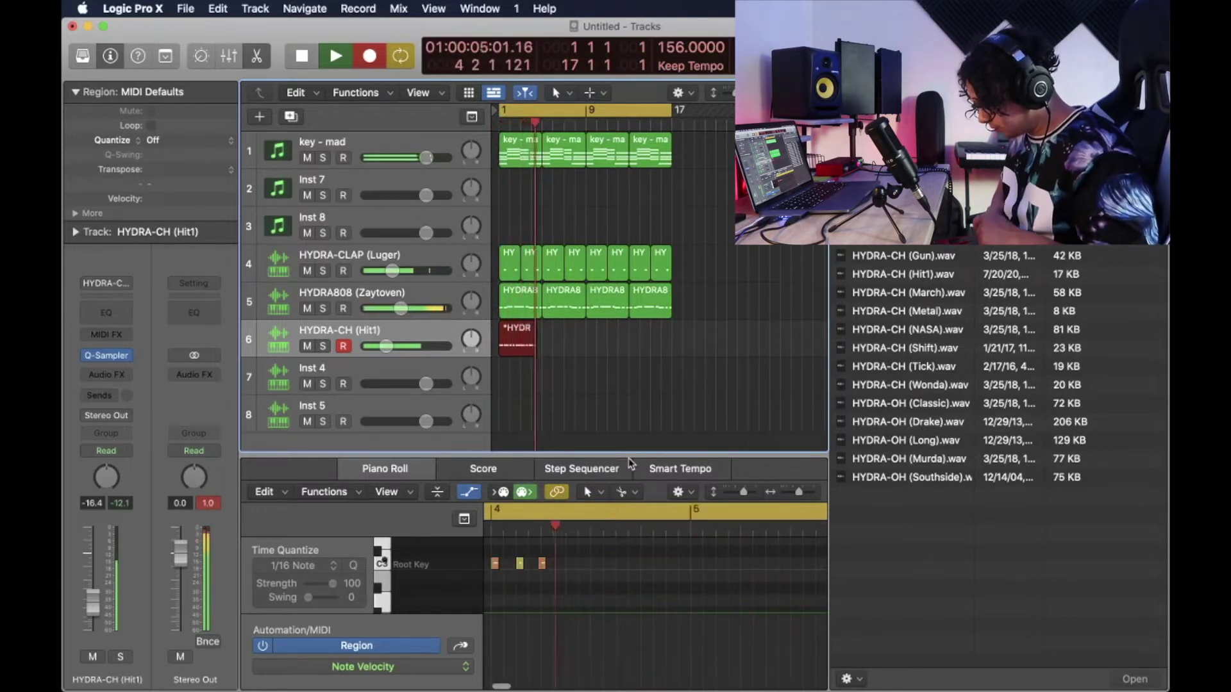
- Set all hi-hat note velocities to an equal maximum and nudge one note later
key(space)
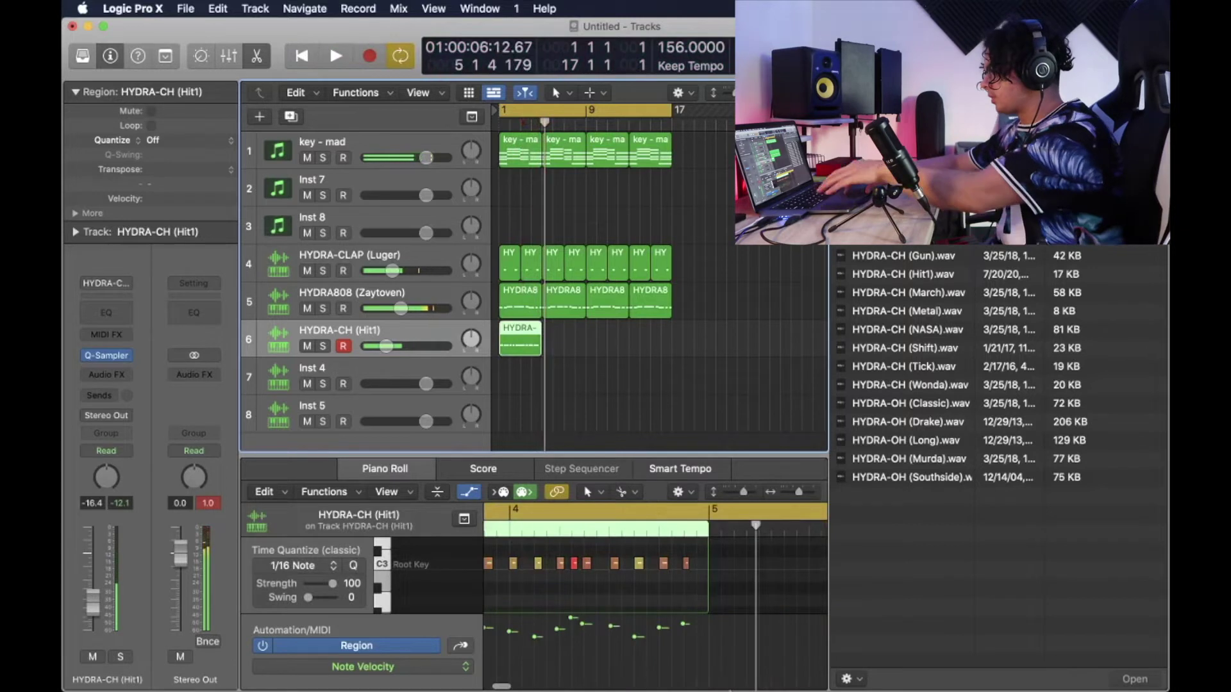
click(630, 593)
key(super+a)
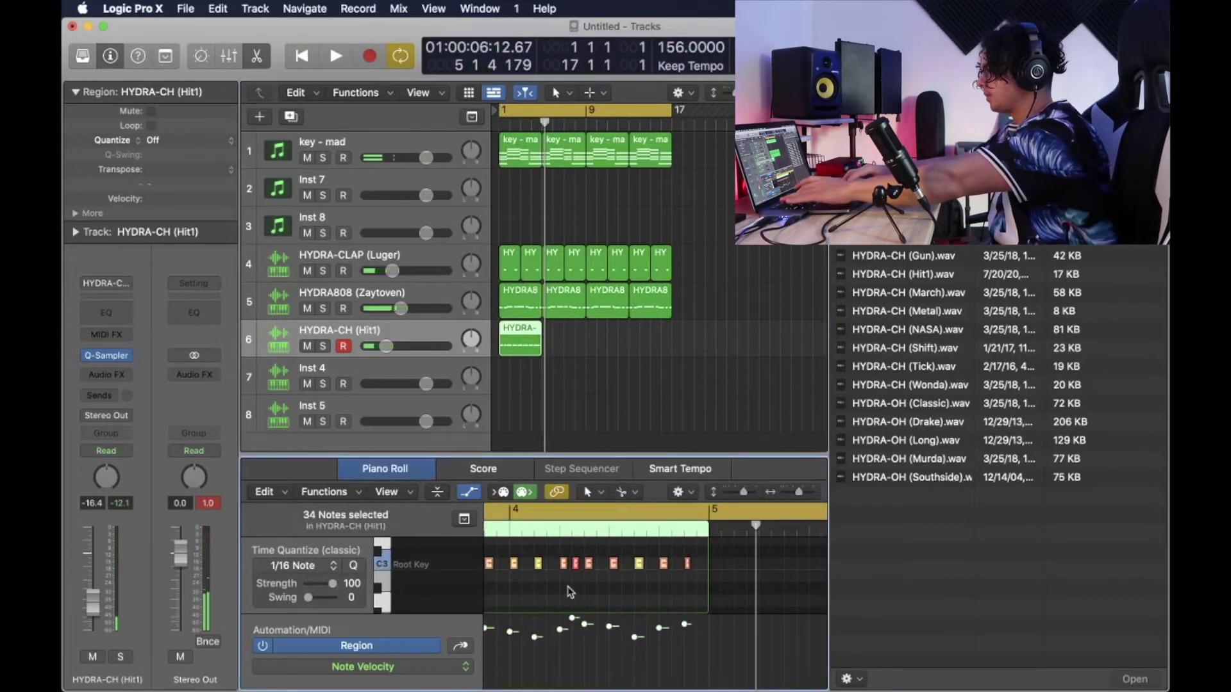
drag(534, 638, 536, 612)
key(space)
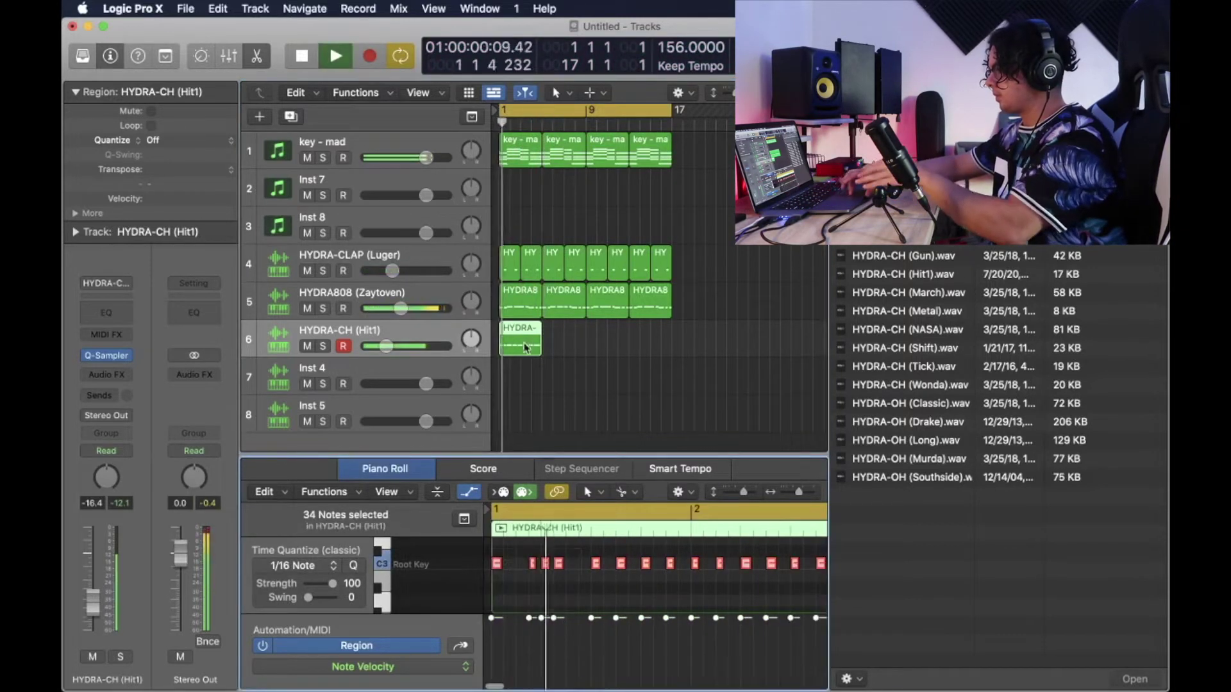
drag(532, 564, 569, 572)
key(space)
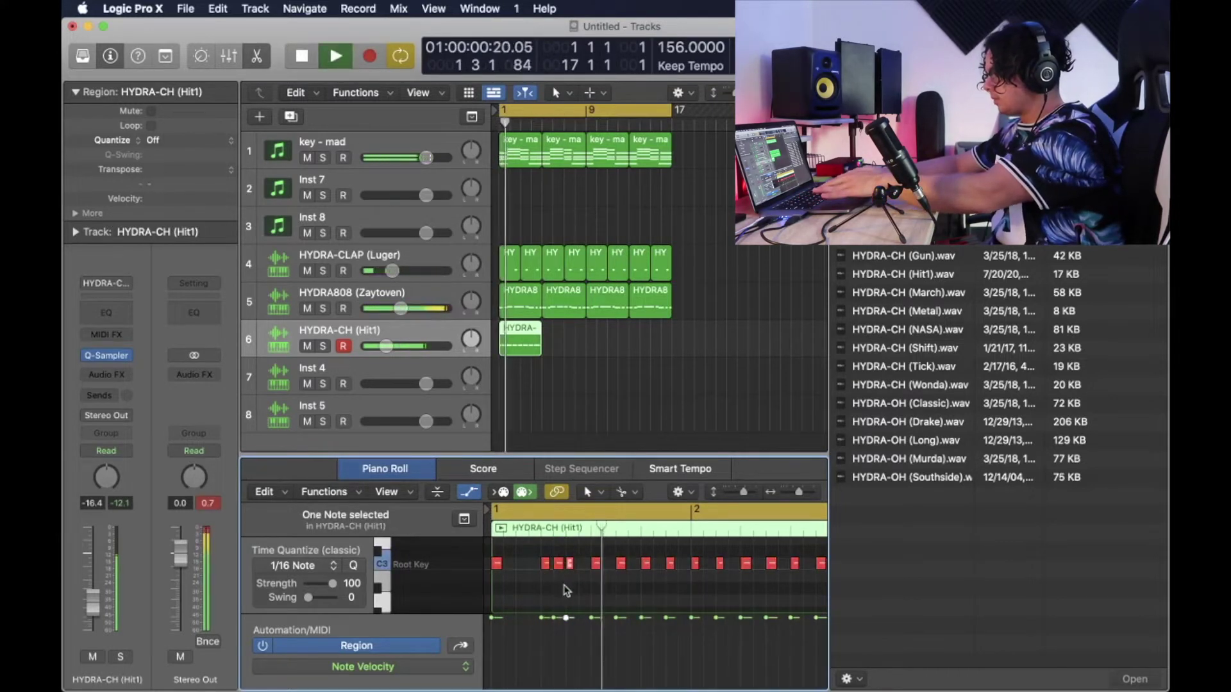
- Repeat the HYDRA-CH hi-hat region four times and move to the next empty track
key(super+Left)
key(super+Left)
key(super+Left)
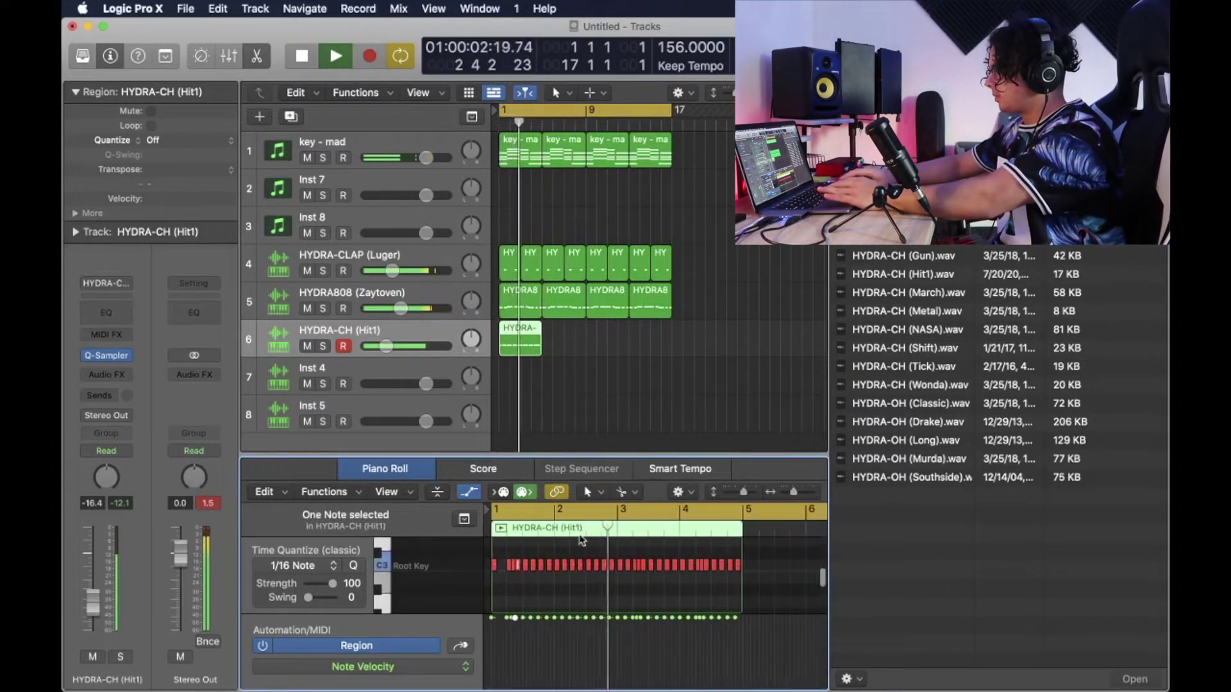
click(523, 338)
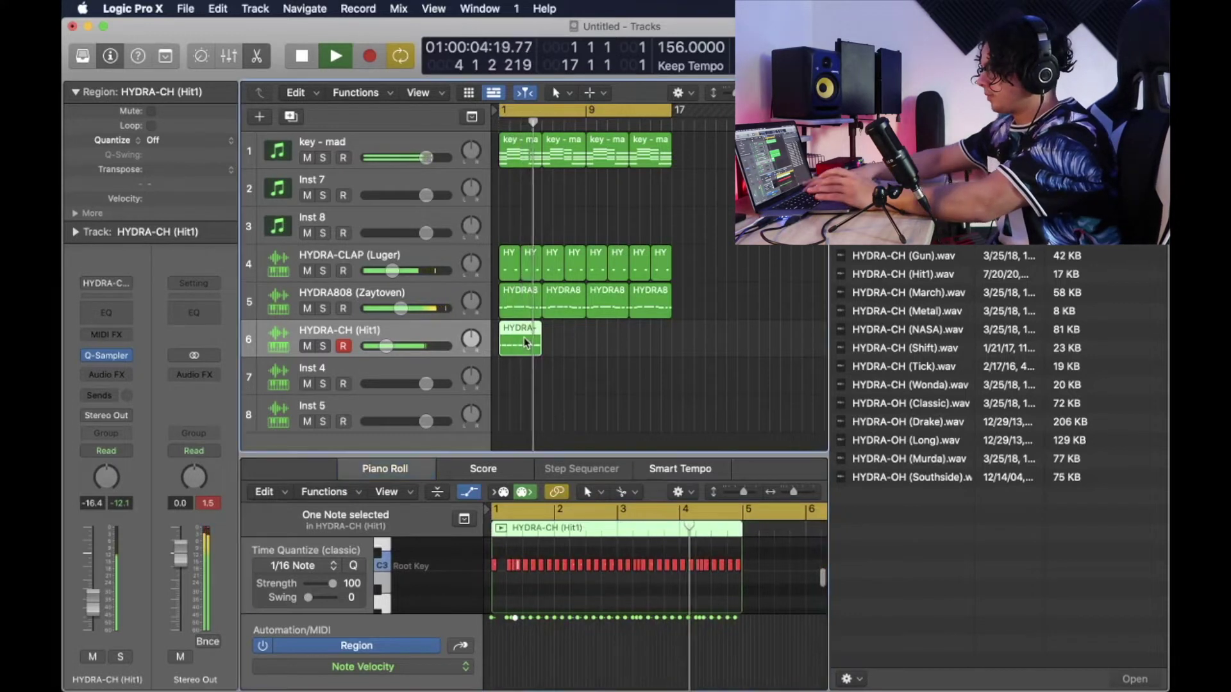
key(super+r)
key(super+r)
key(super+r)
key(super+r)
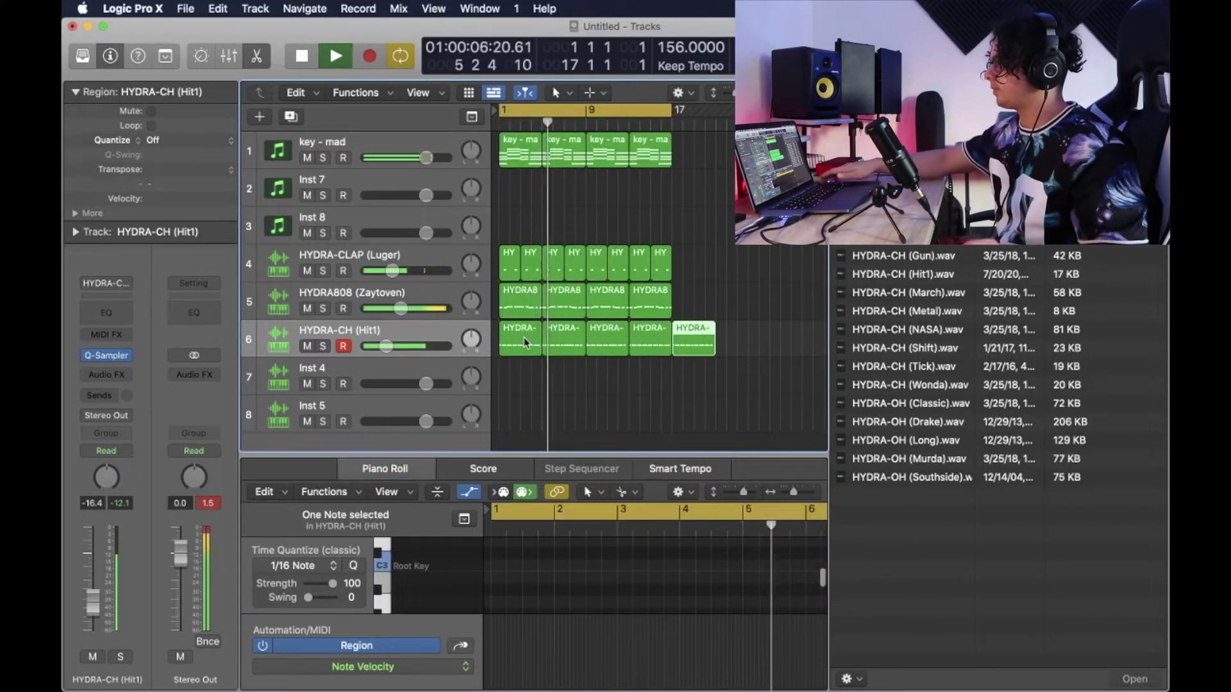
key(super+z)
key(Down)
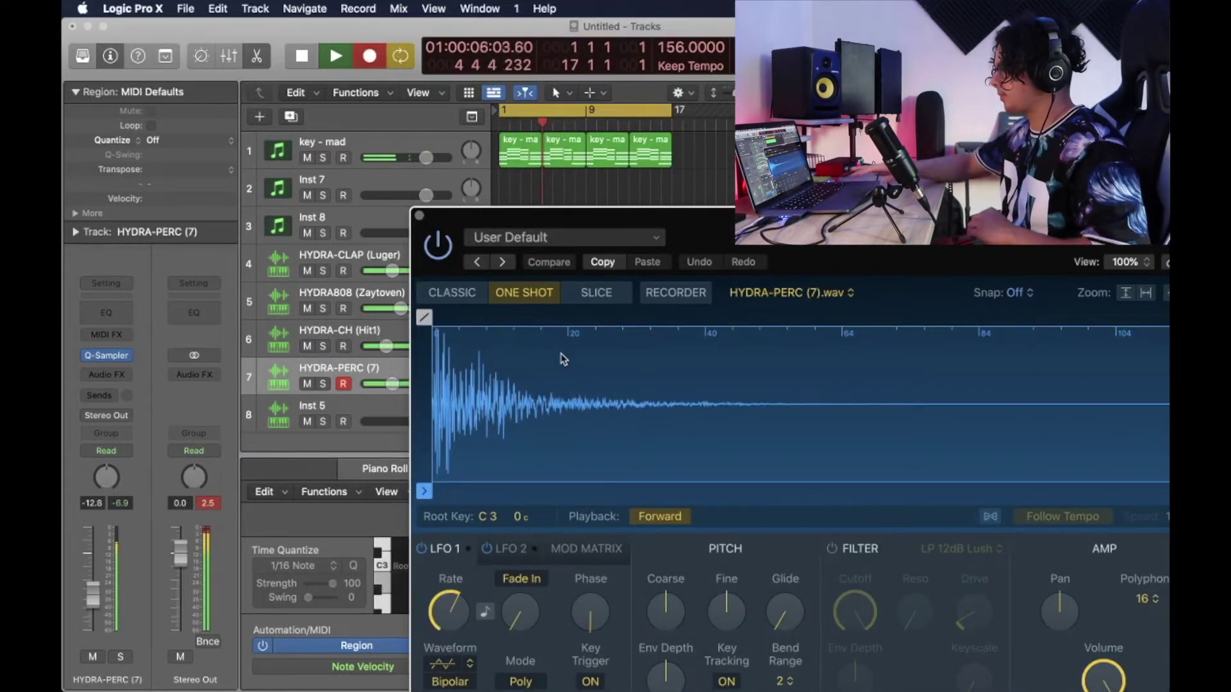
- Stop the HYDRA-PERC (7) recording, close Quick Sampler, and review its five percussion notes
key(space)
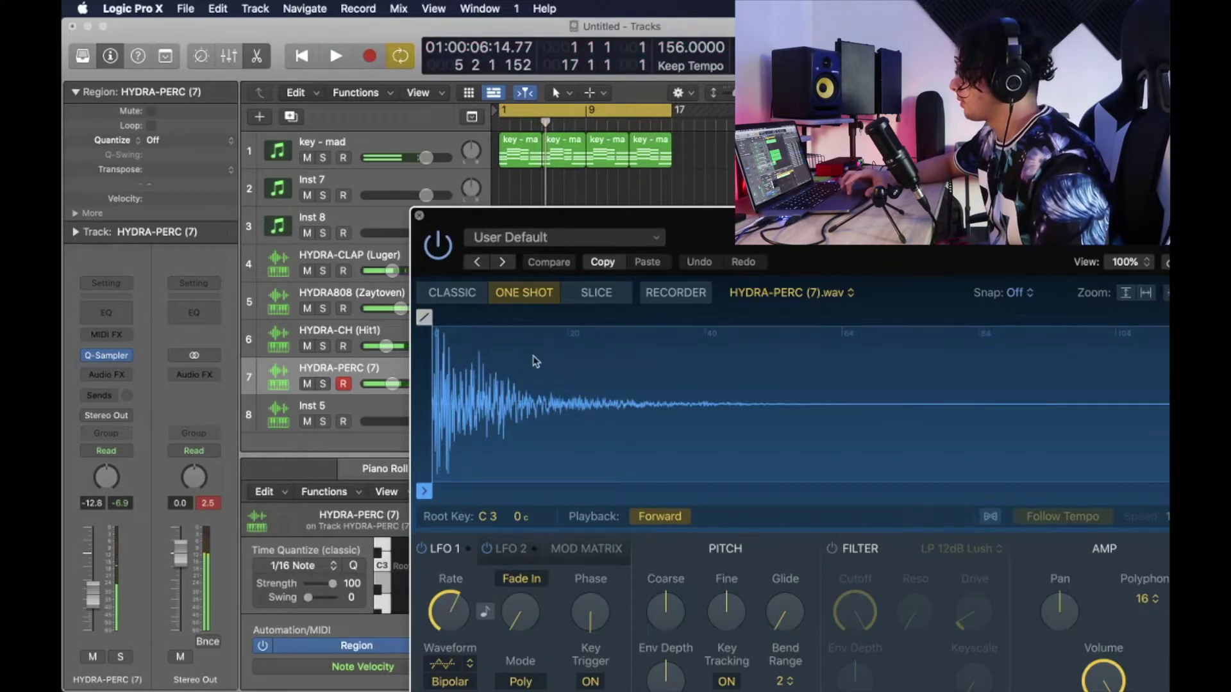
key(super+w)
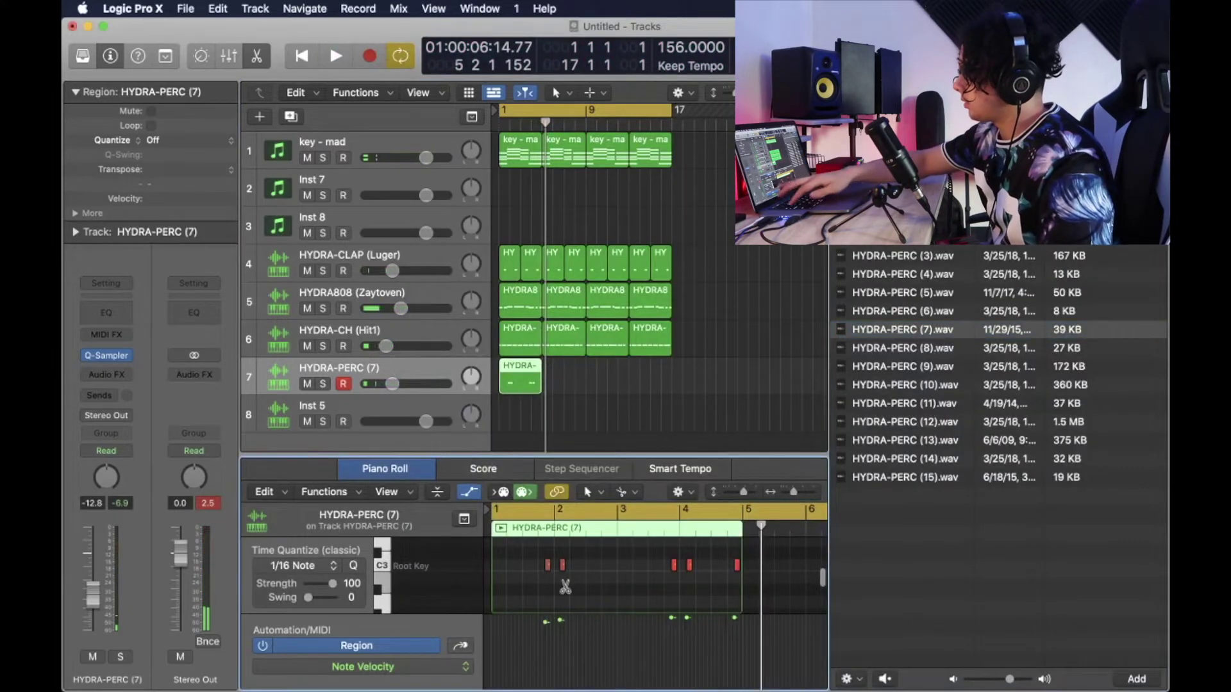
key(super+a)
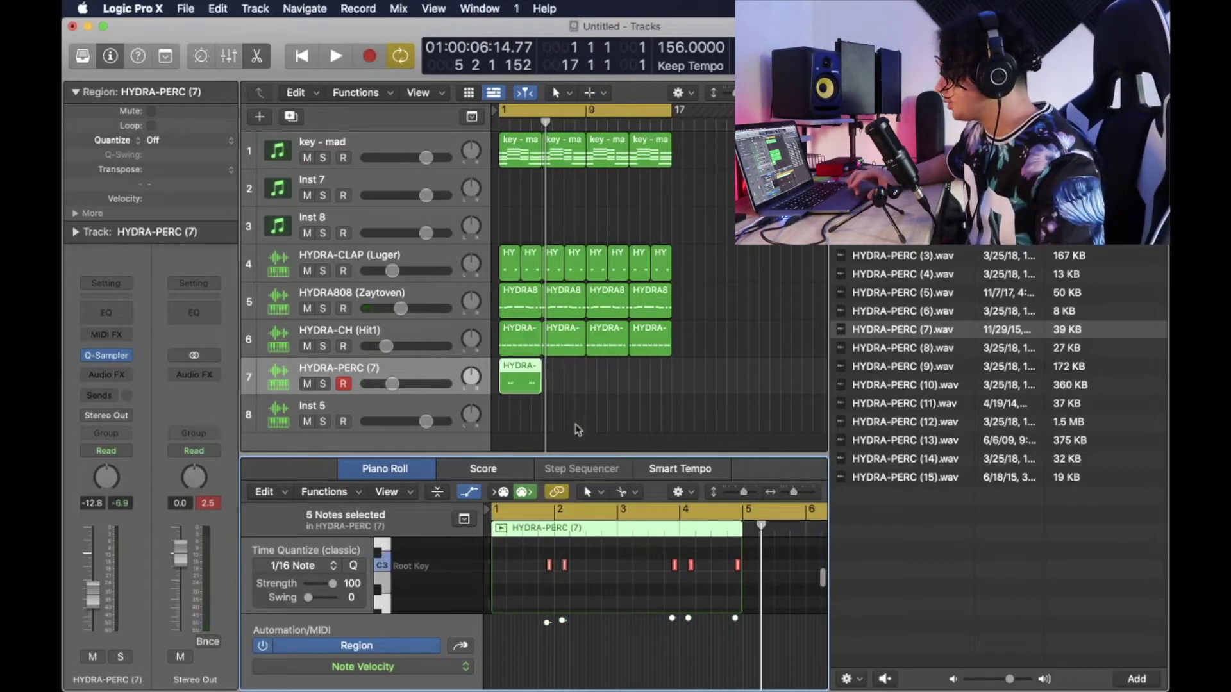
click(589, 602)
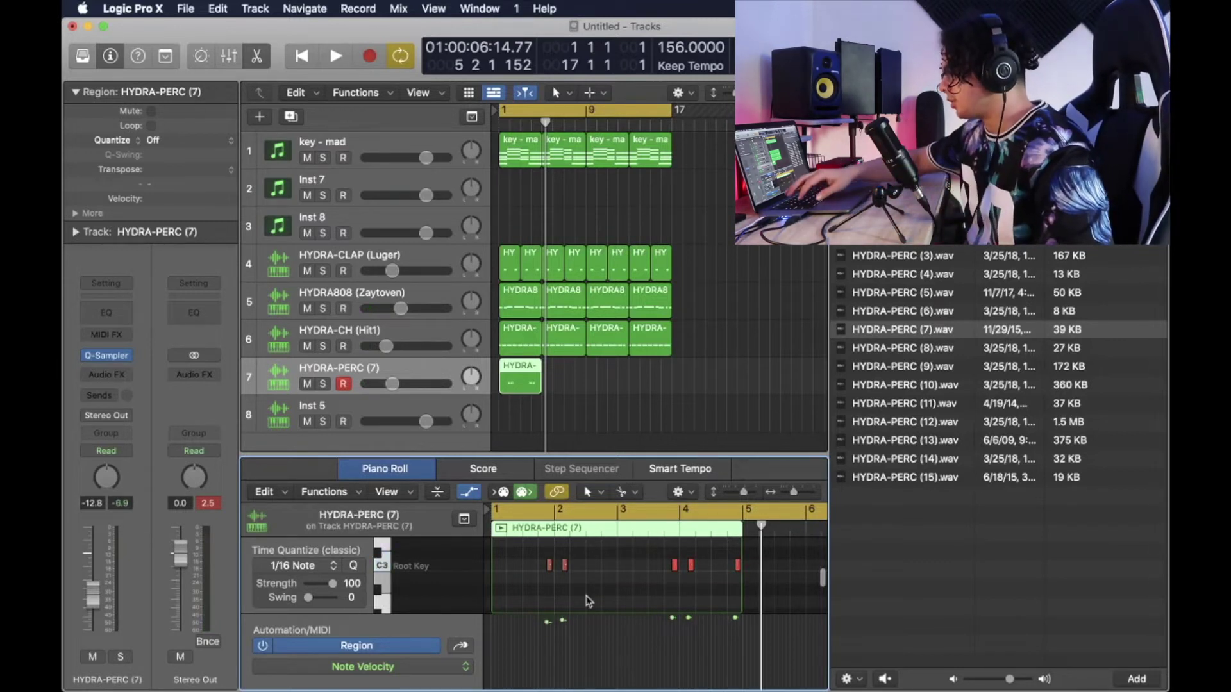
key(super+a)
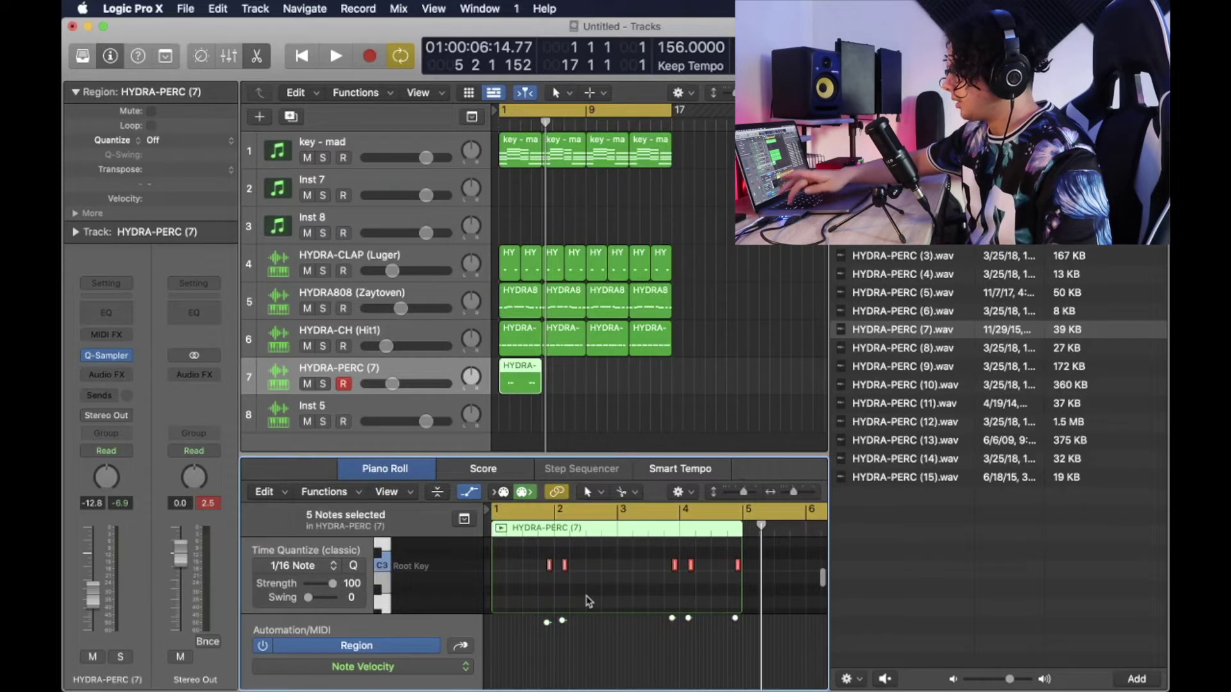
click(588, 602)
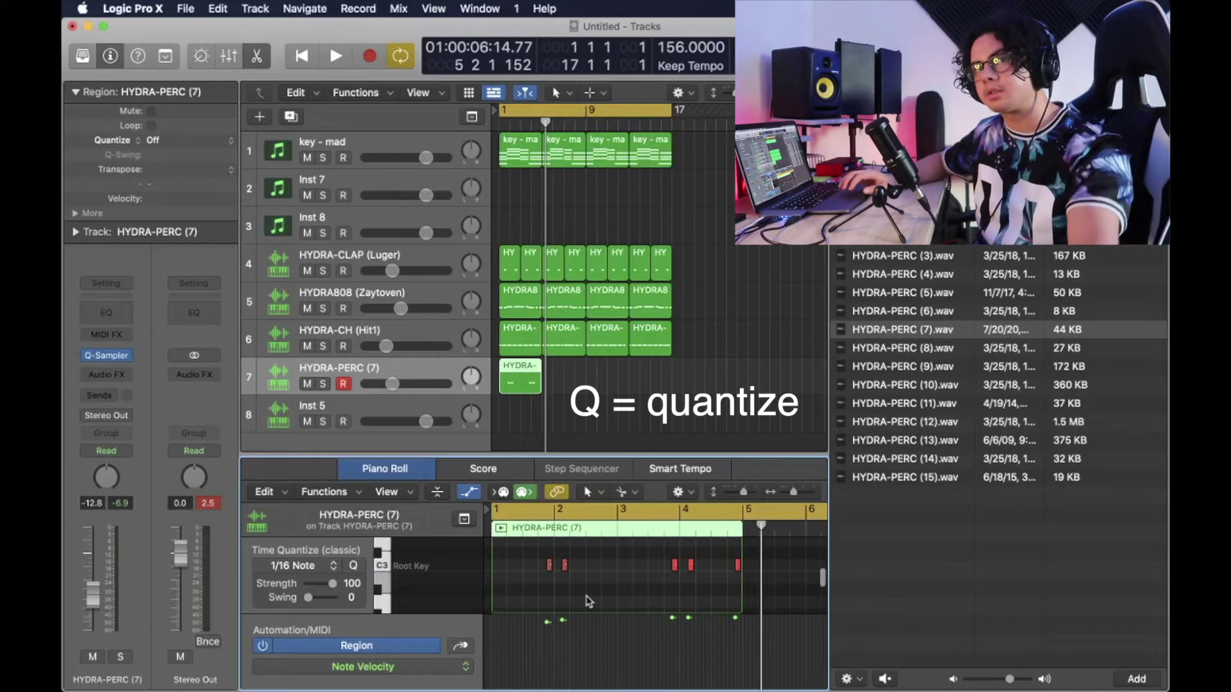
click(524, 390)
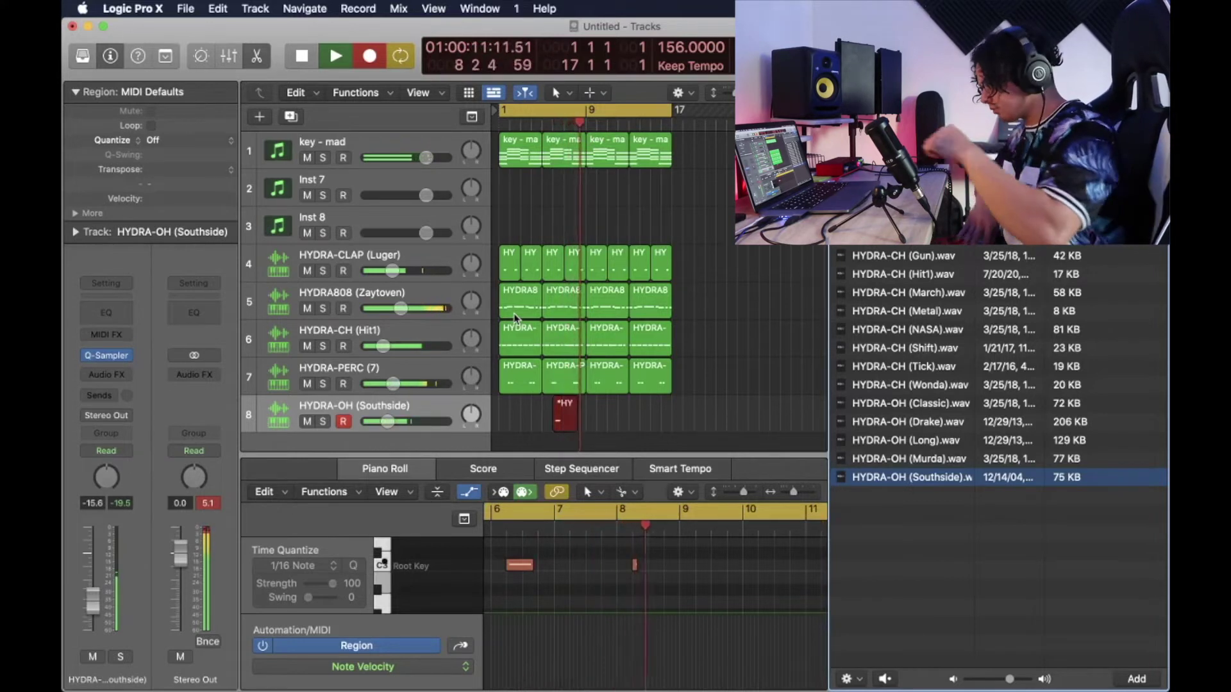
- Stop the open-hat recording, delete the take, toggle solo, and undo one step
key(space)
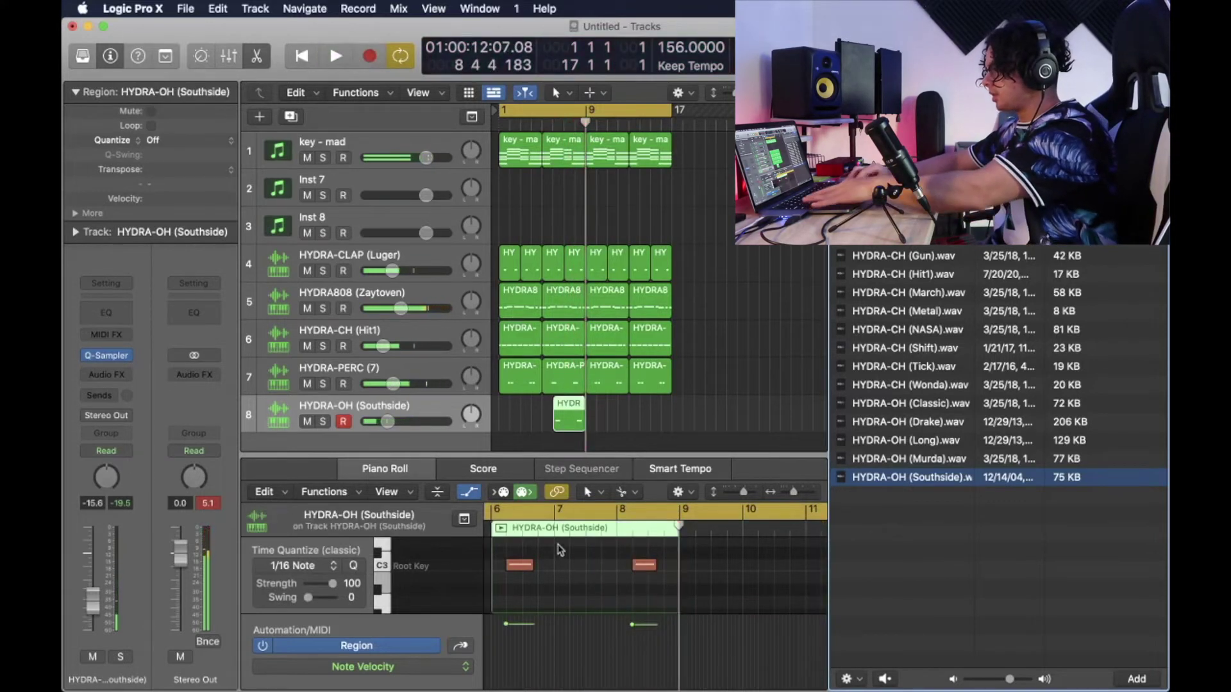
key(Delete)
key(s)
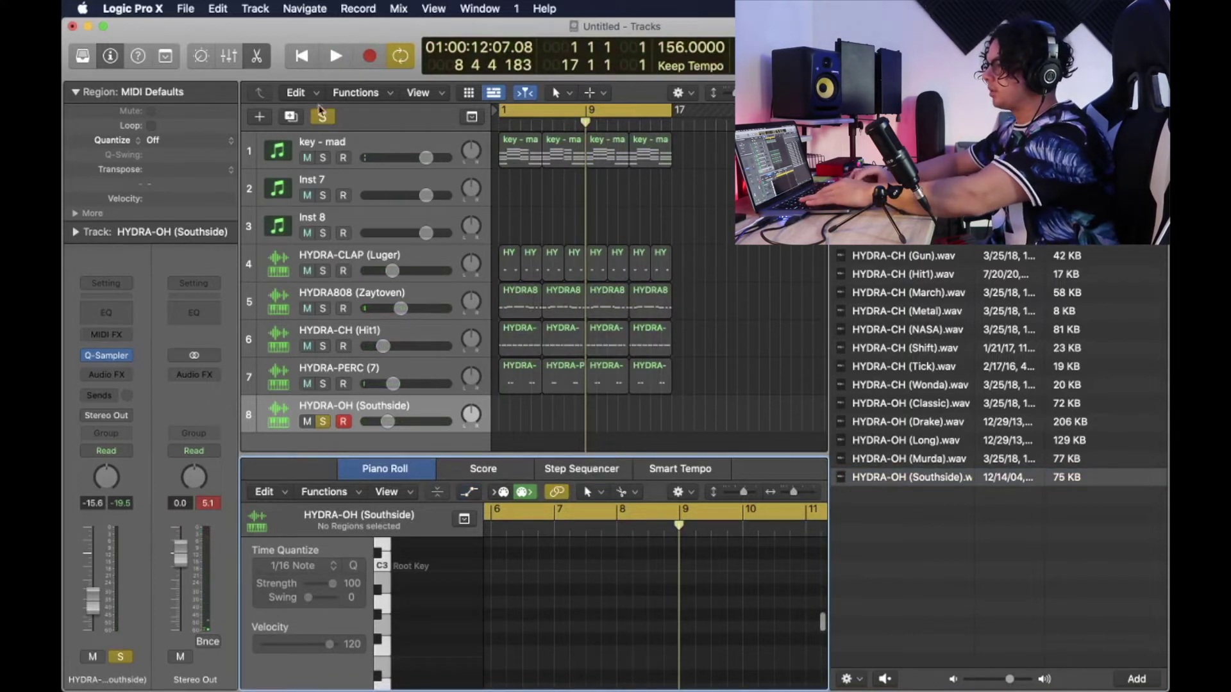
key(s)
key(super+z)
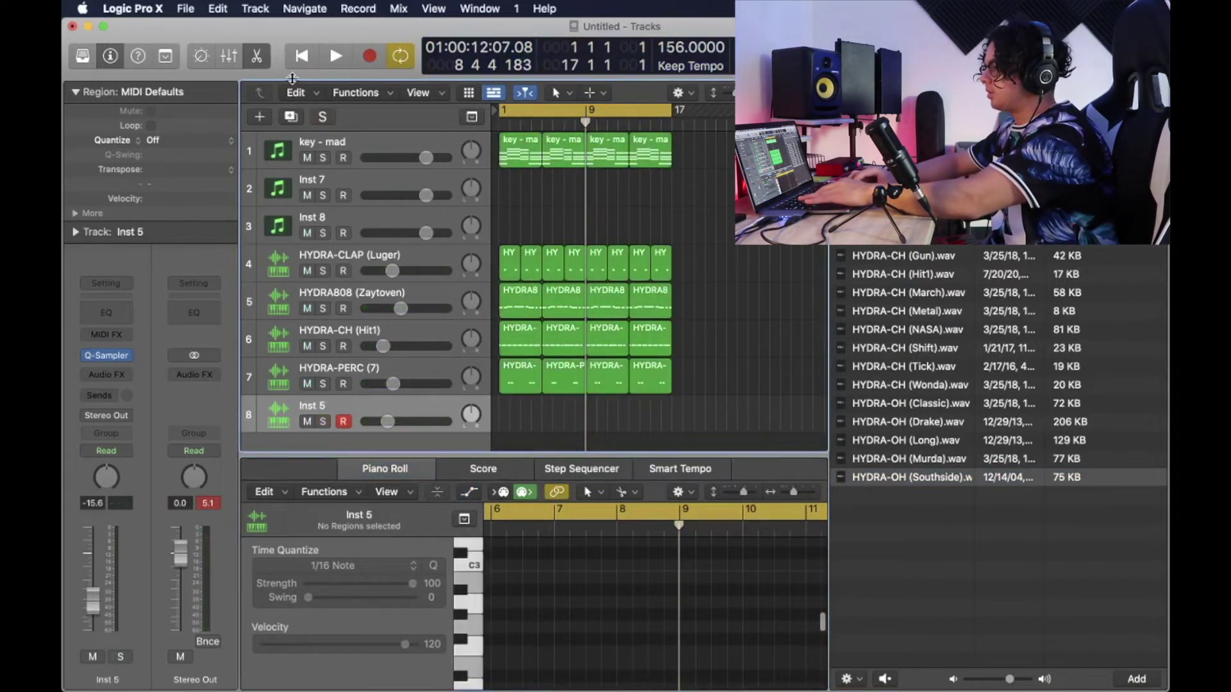
- Redo the track 8 sample import and the open-hat recording from the Edit menu
click(202, 10)
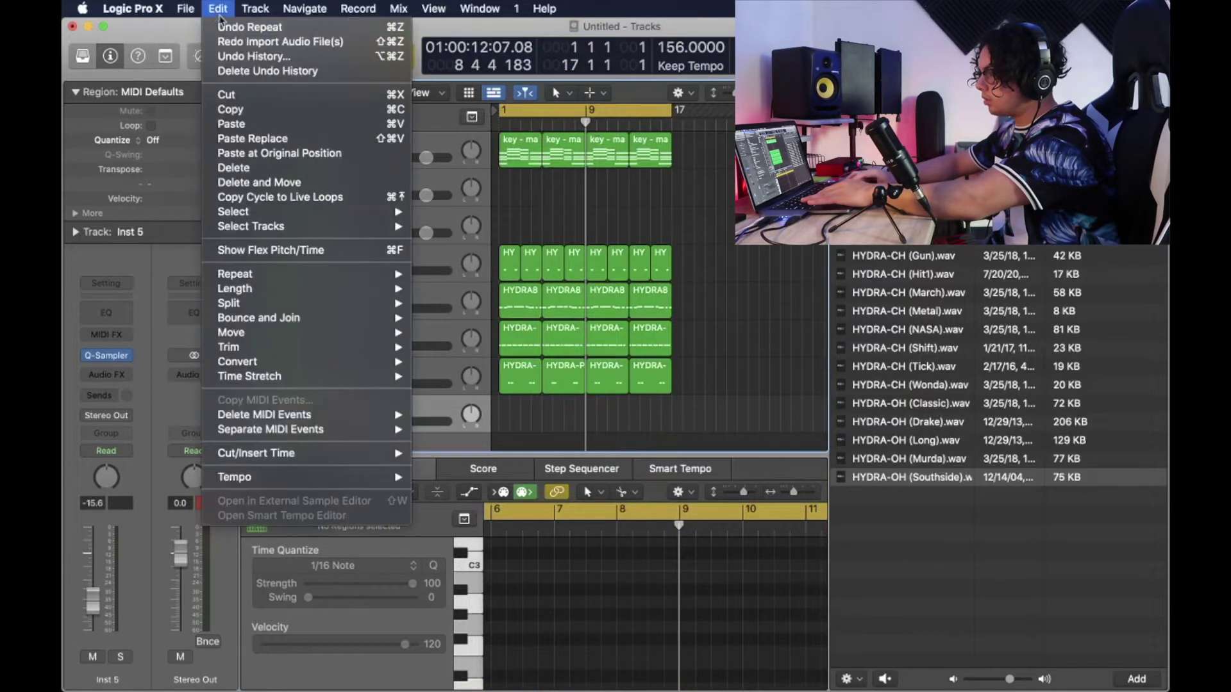
click(219, 9)
click(218, 9)
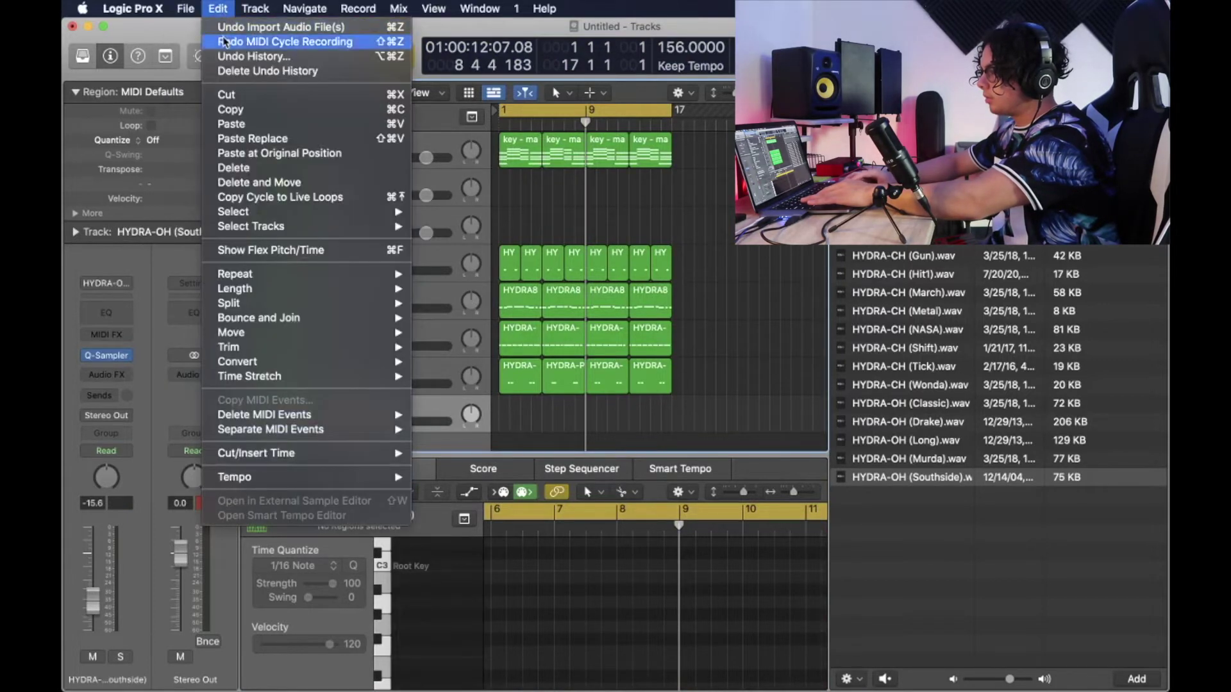
click(221, 39)
- Select the open-hat region, show and select both its notes, and play the beat
click(628, 416)
click(594, 574)
click(563, 440)
click(567, 430)
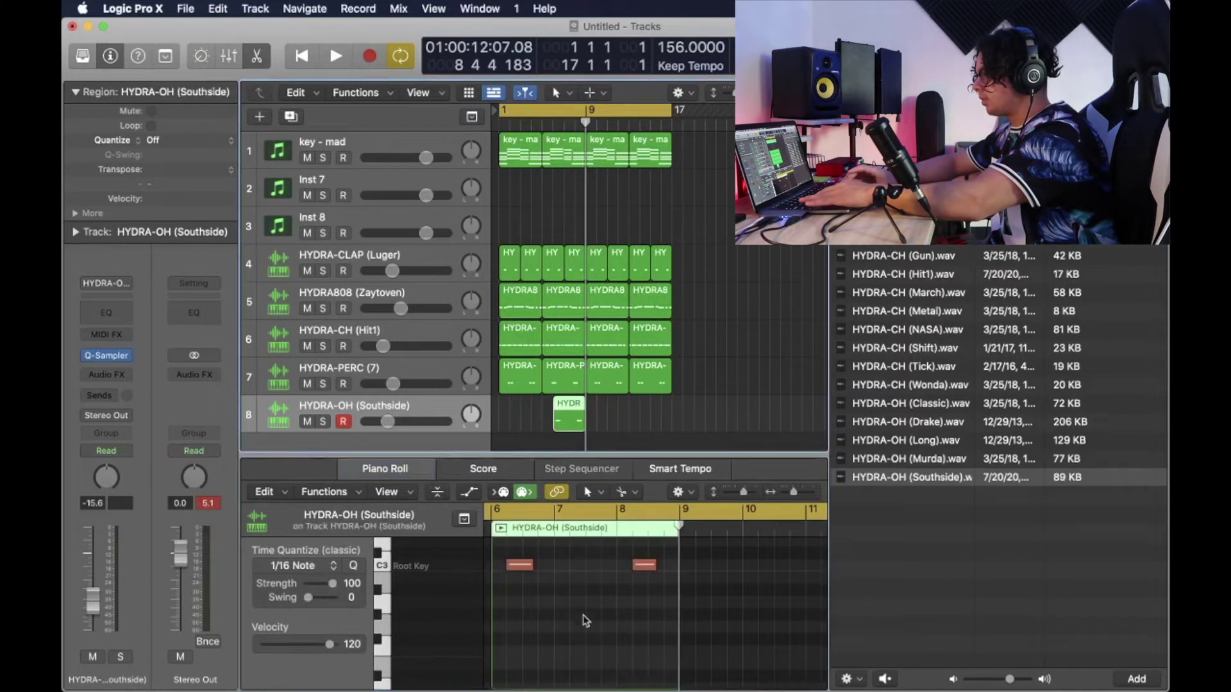
click(583, 623)
key(super+a)
key(space)
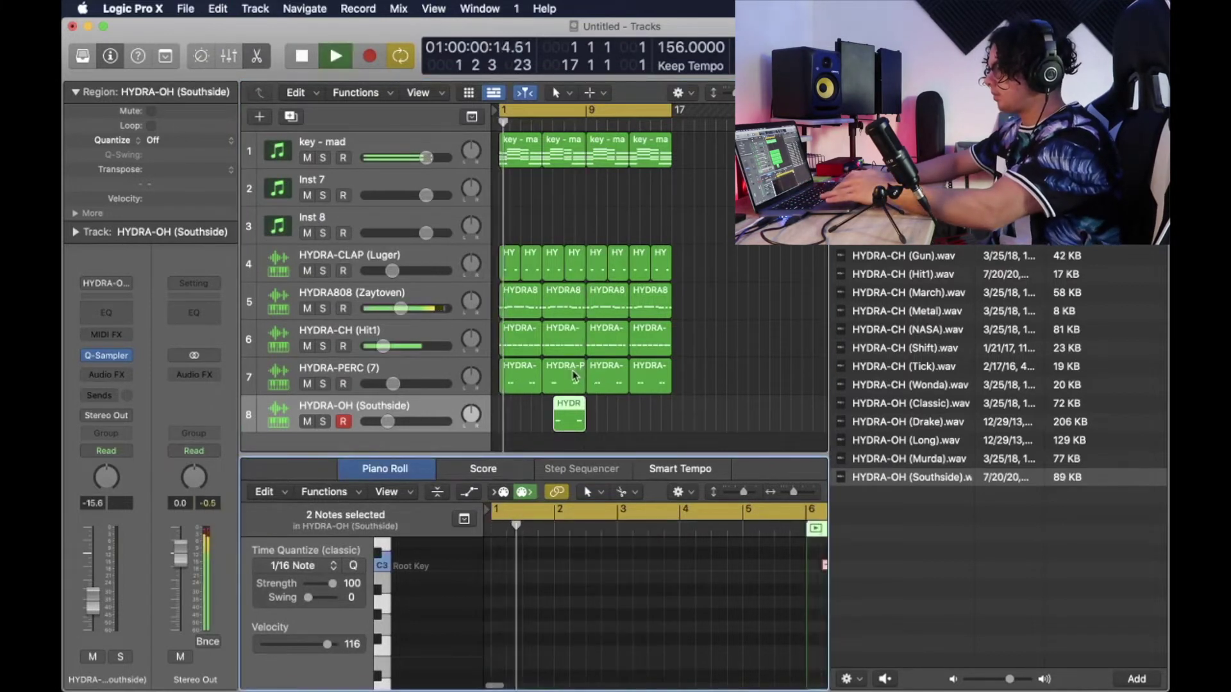
- Move the open-hat region to bar 1, repeat it four times, and return to the kit folders
drag(568, 420, 504, 428)
key(super+r)
key(super+r)
key(super+r)
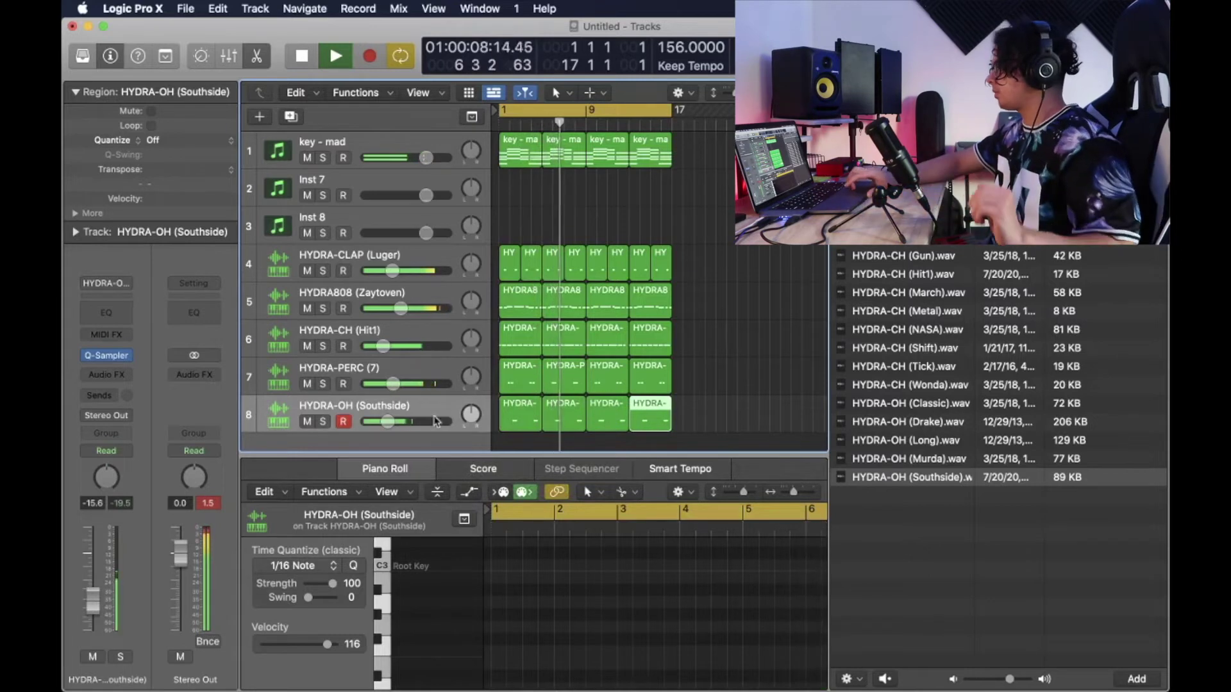
key(super+Up)
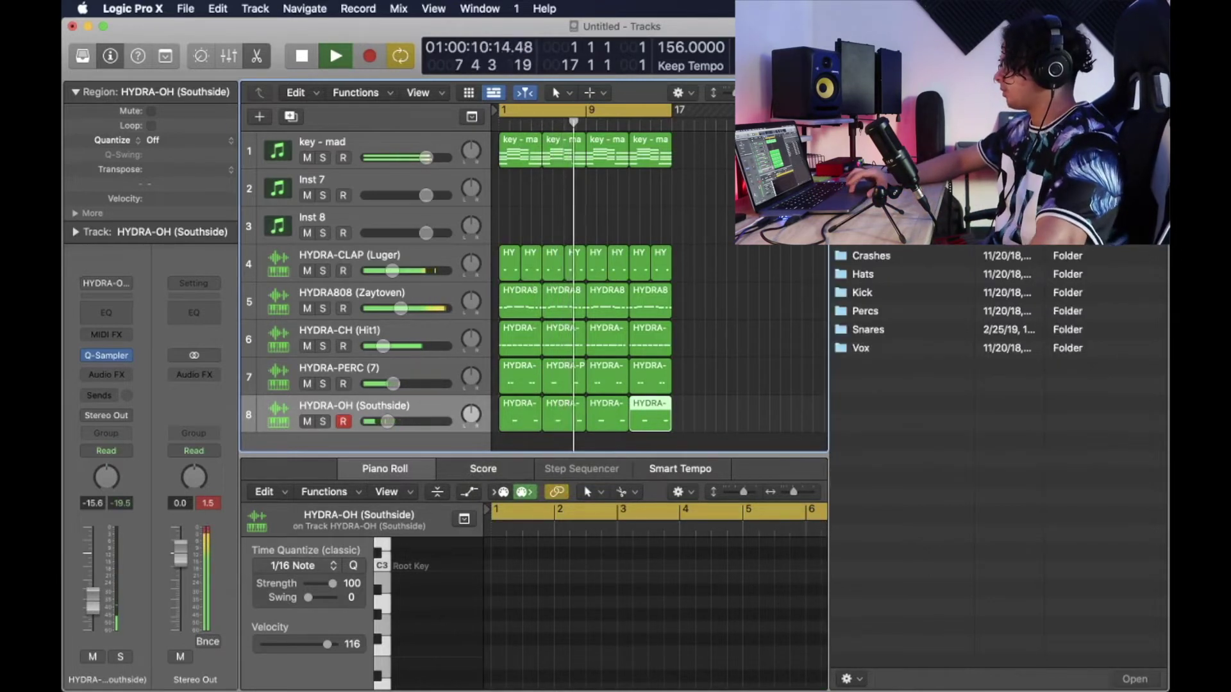
- Add a HYDRA-CRASH (DNA) track from the Crashes folder and record one crash hit at bar 1
double_click(872, 256)
drag(898, 256, 385, 442)
key(r)
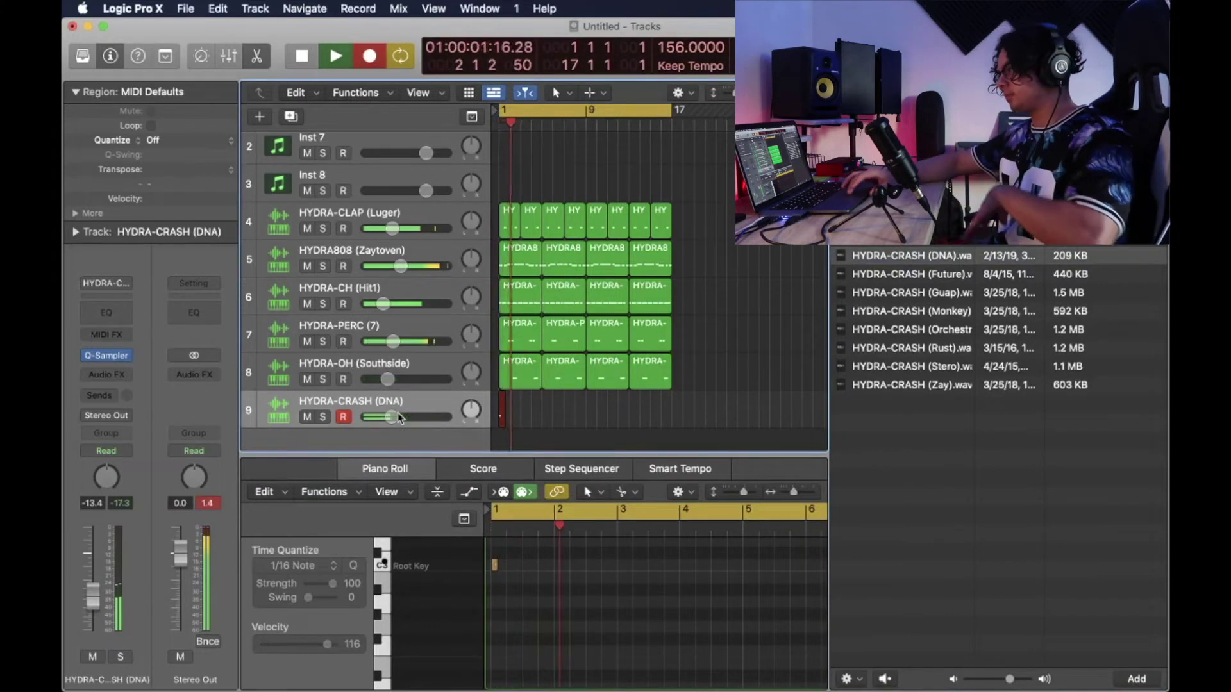
key(space)
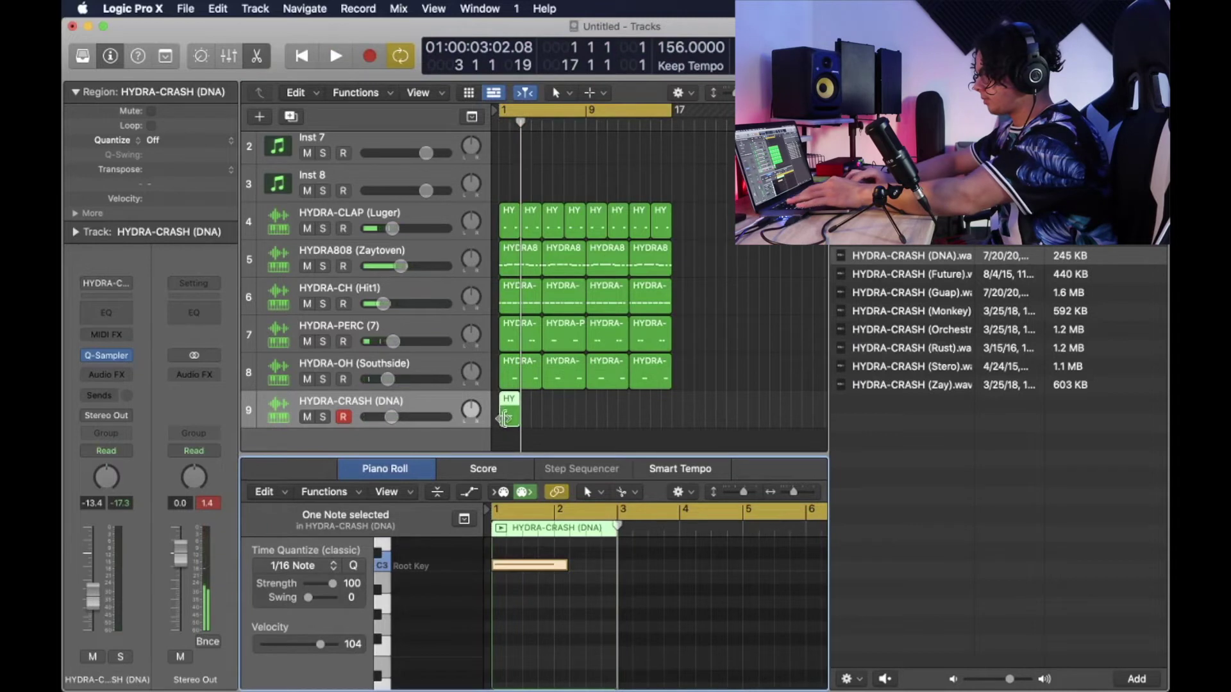
- Copy the crash region to bar 9, play the beat, and hide the file browser
drag(510, 420, 596, 419)
scroll(600, 269, up, 2)
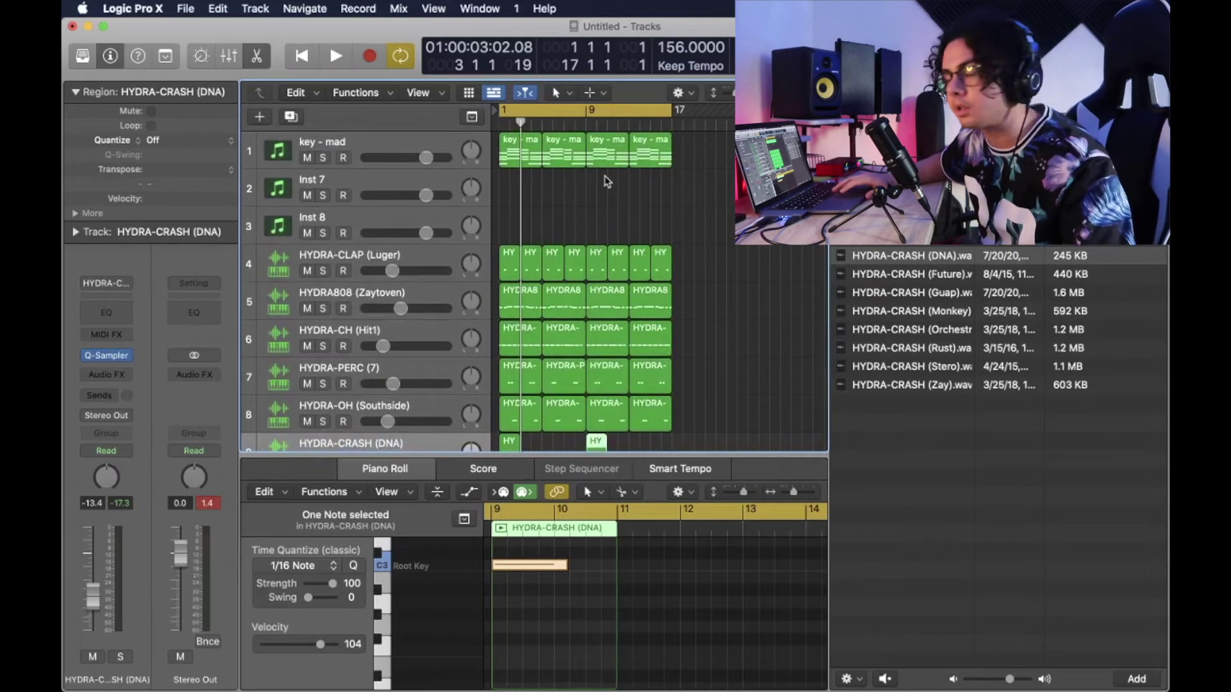
key(space)
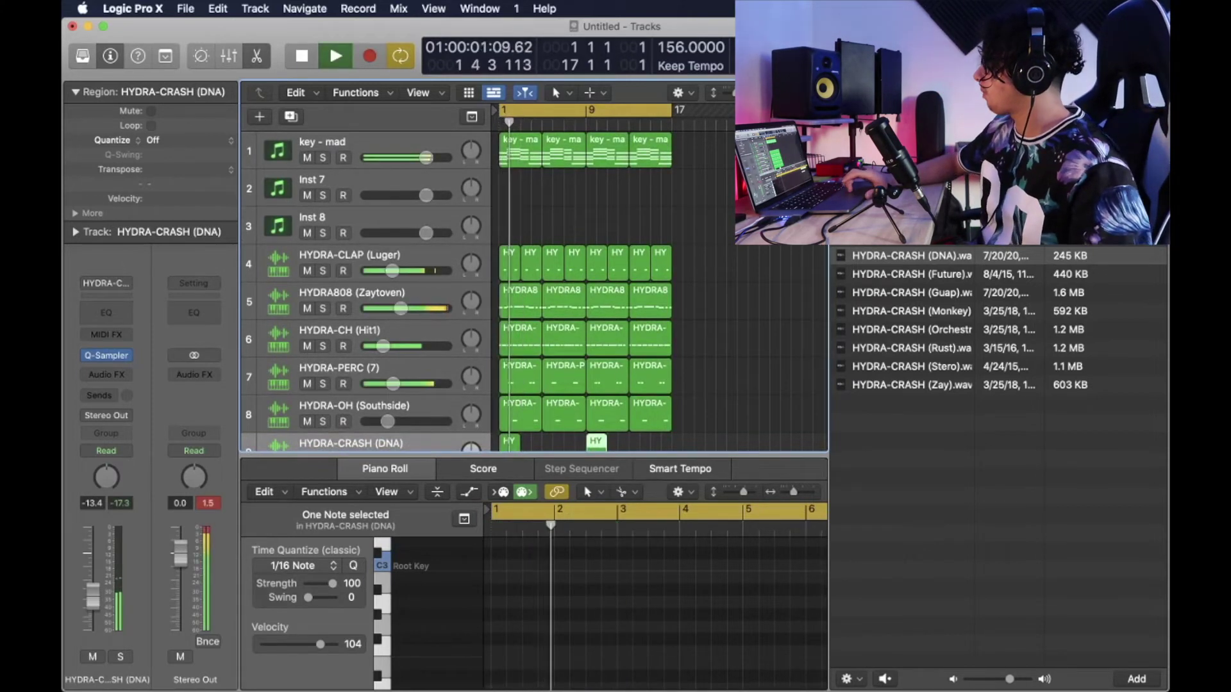
key(f)
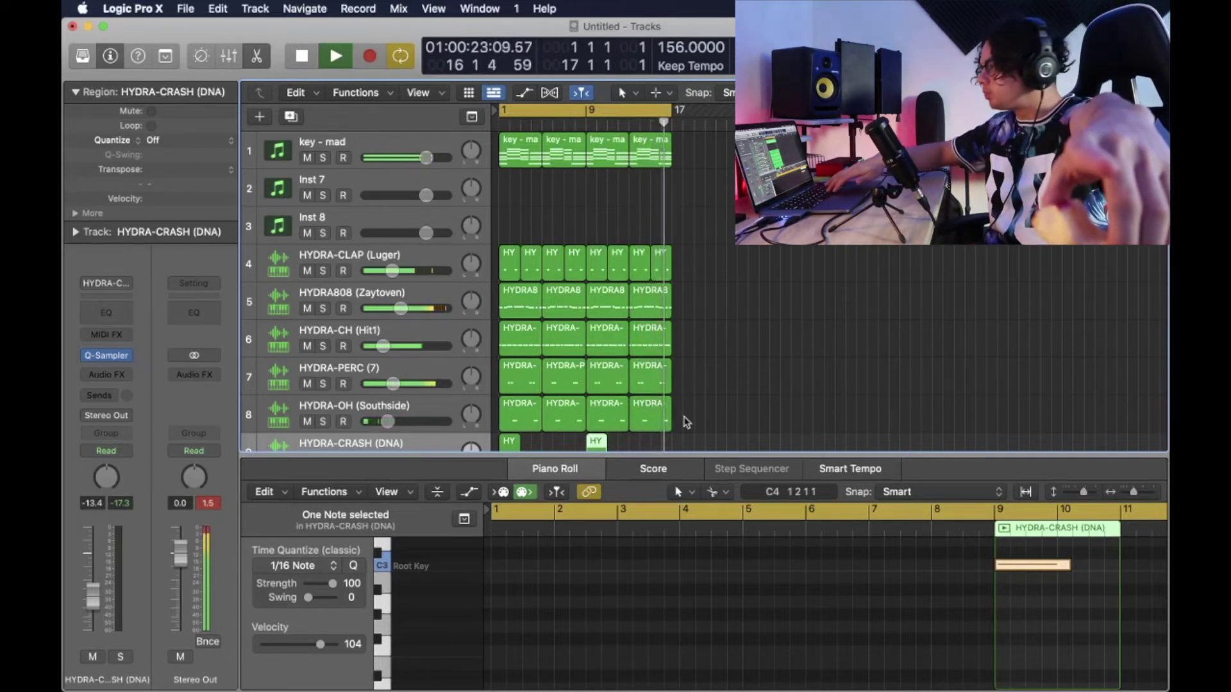
key(space)
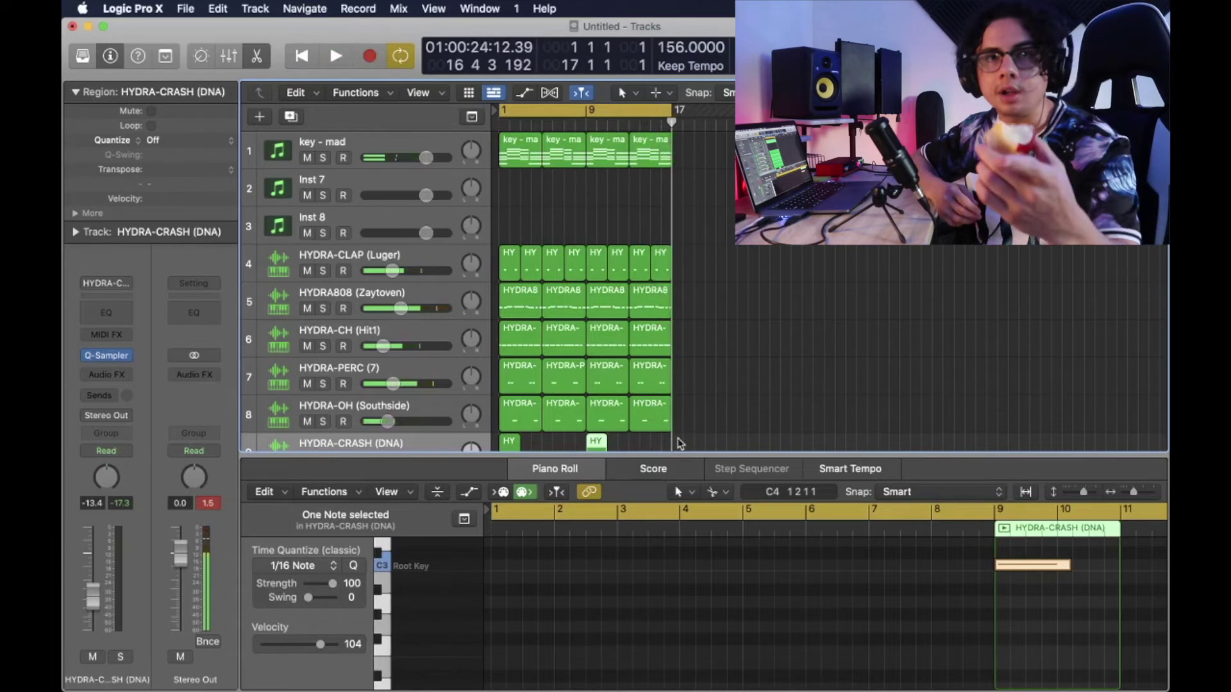